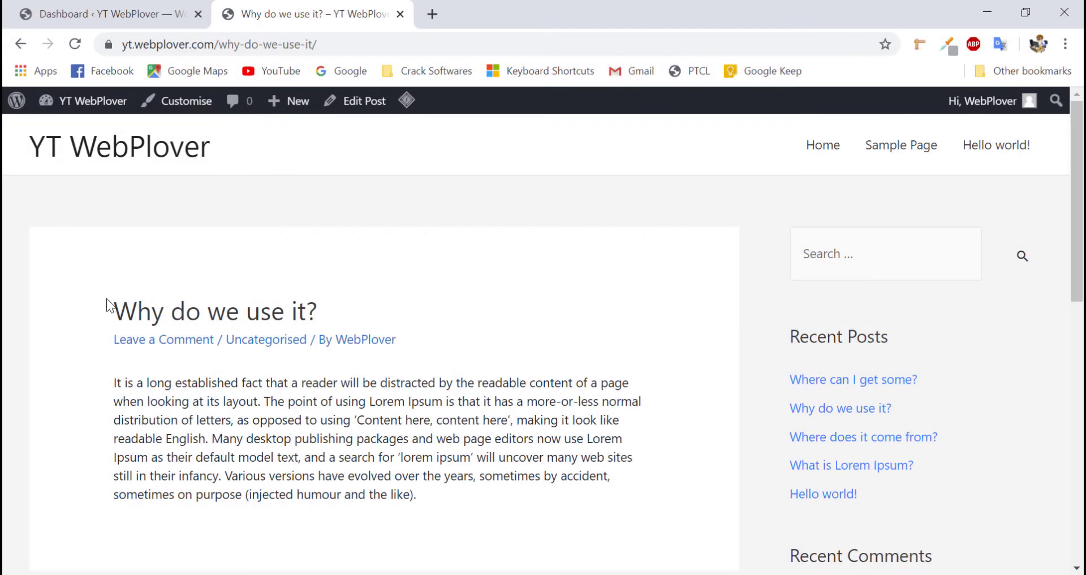
# Highlight the Why do we use it? post title on the live page, then clear the selection.
pyautogui.moveTo(110, 306); pyautogui.dragTo(324, 321)
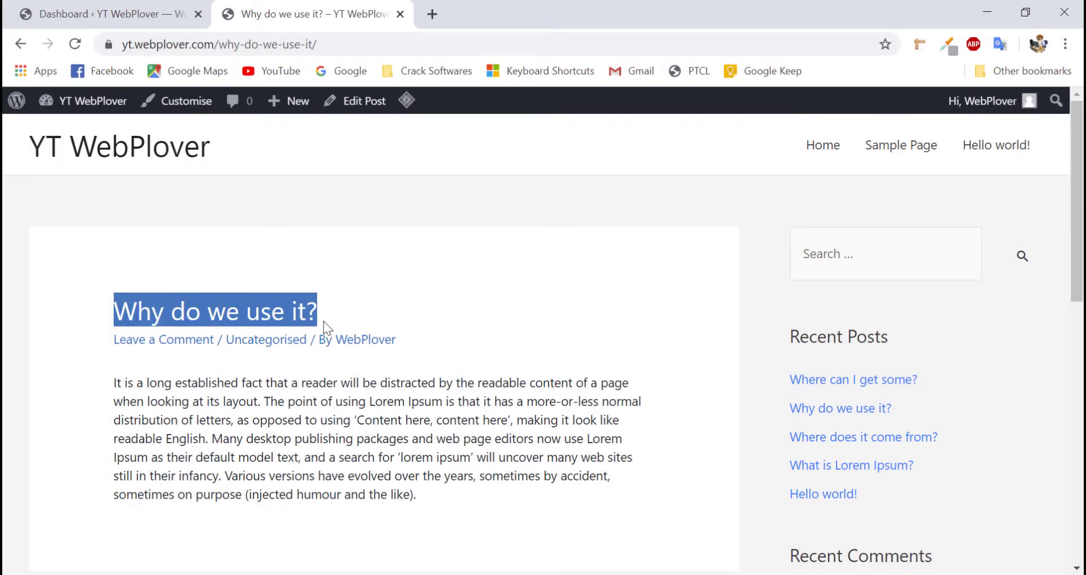
pyautogui.click(116, 285)
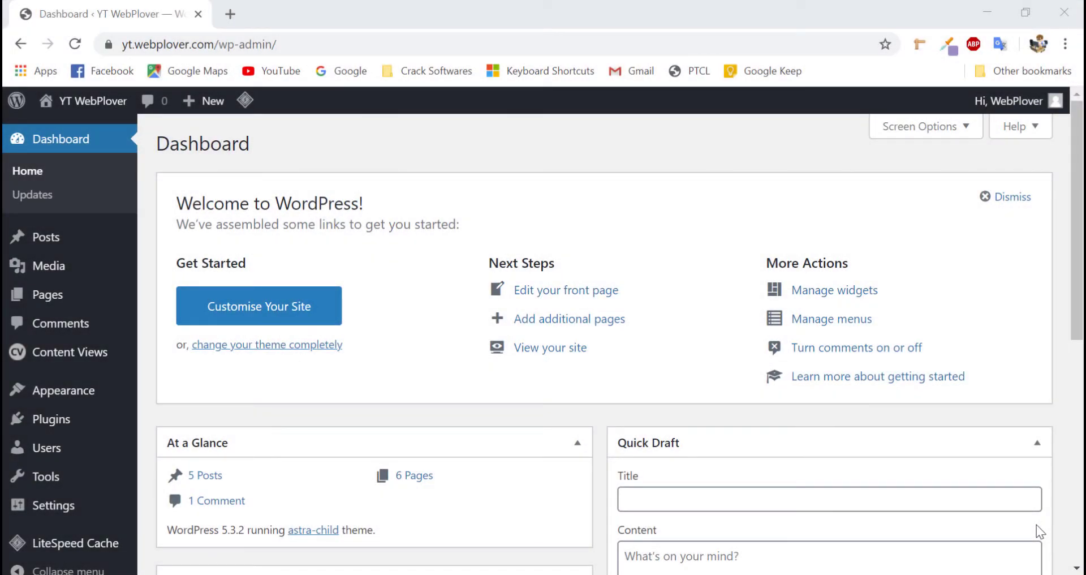
# Search Plugins > Add New for Title Remover, then install and activate it.
pyautogui.moveTo(114, 424)
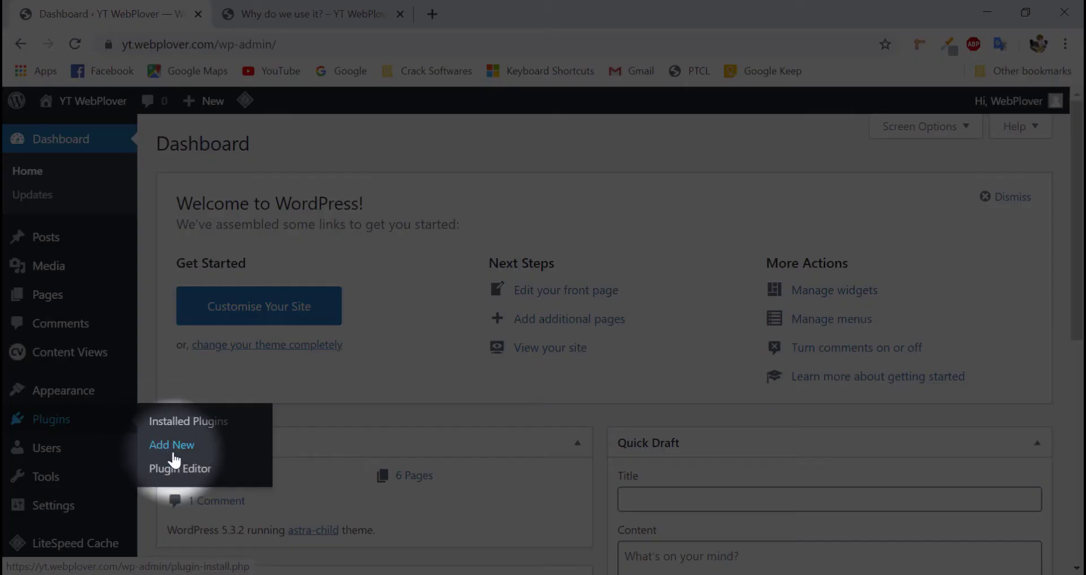
pyautogui.click(172, 447)
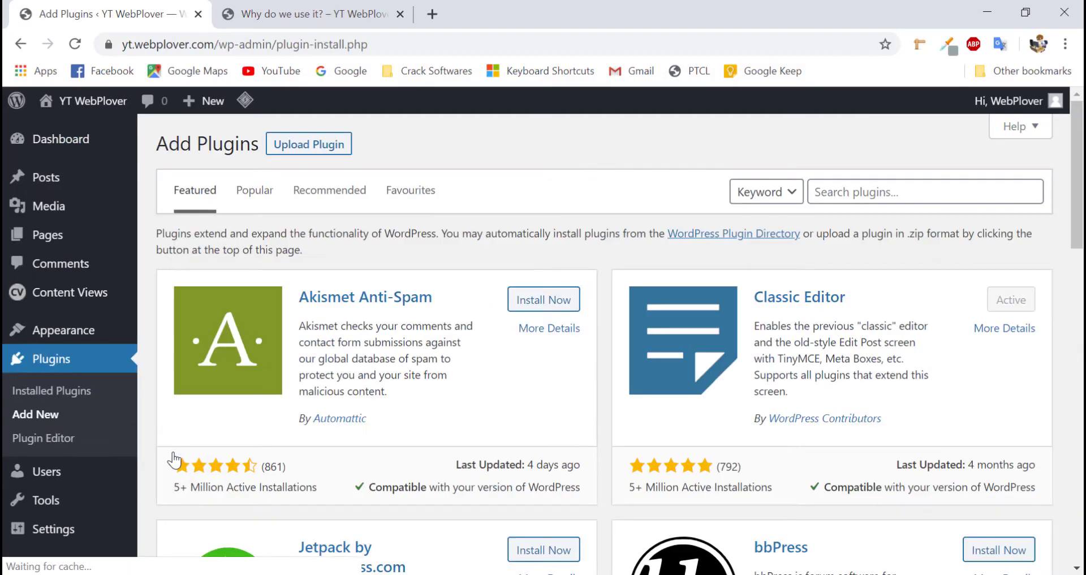
pyautogui.click(857, 190)
pyautogui.write('Title Remover')
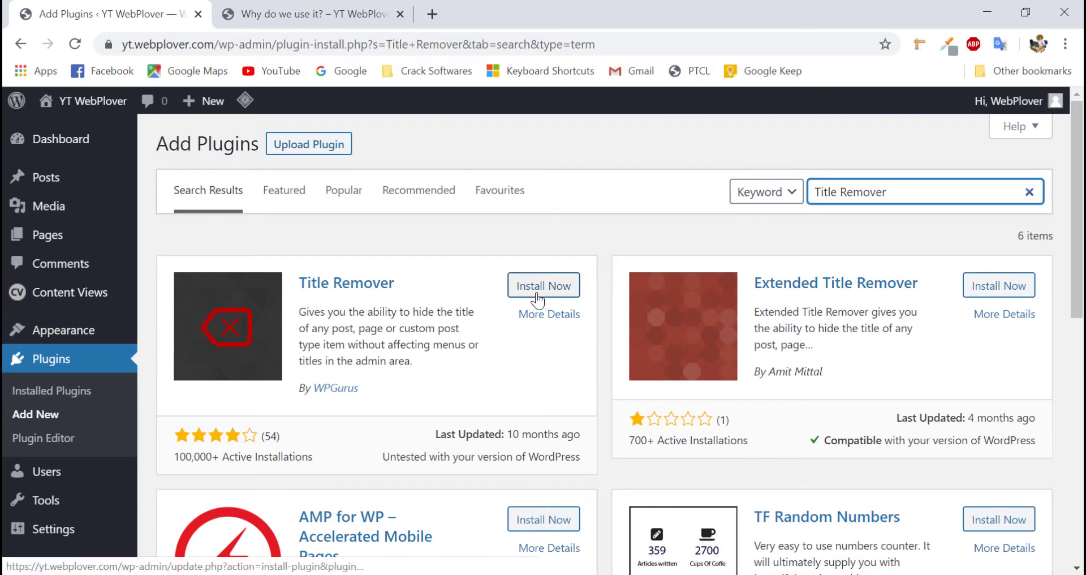
pyautogui.click(536, 296)
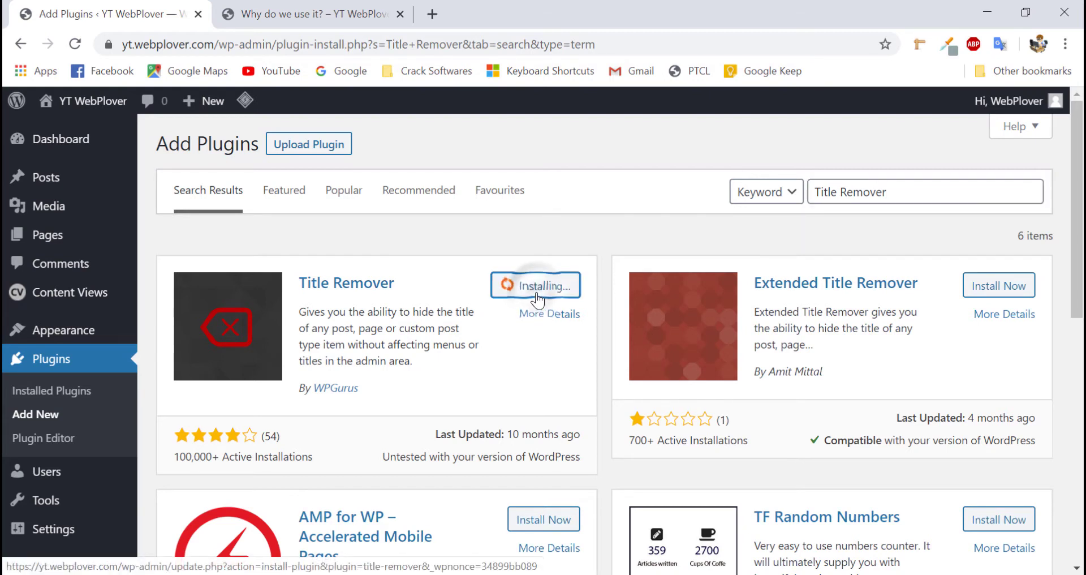
pyautogui.click(537, 288)
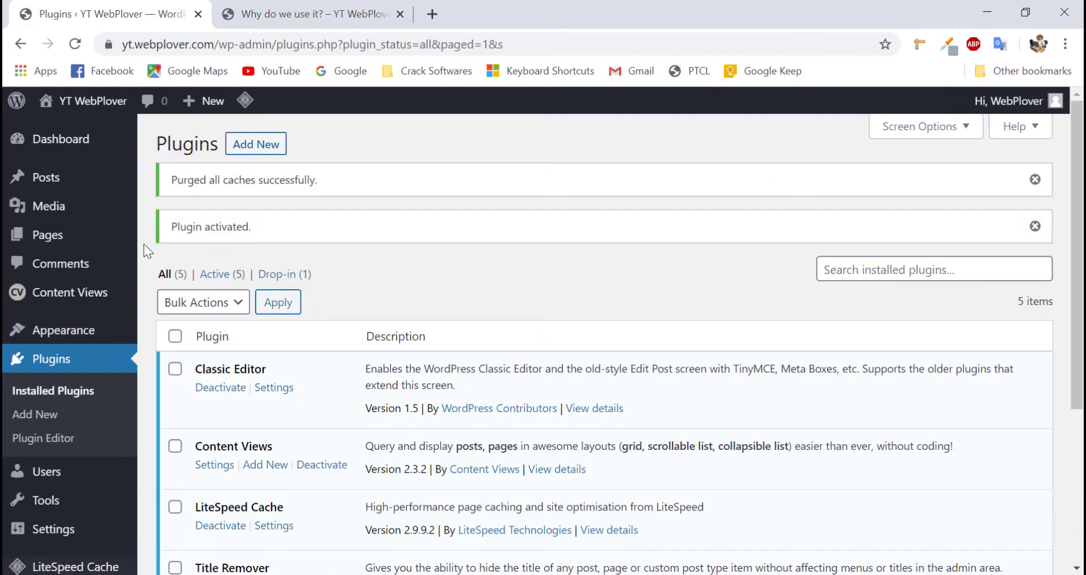
# Open the Why do we use it? post for editing from All Posts.
pyautogui.moveTo(107, 177)
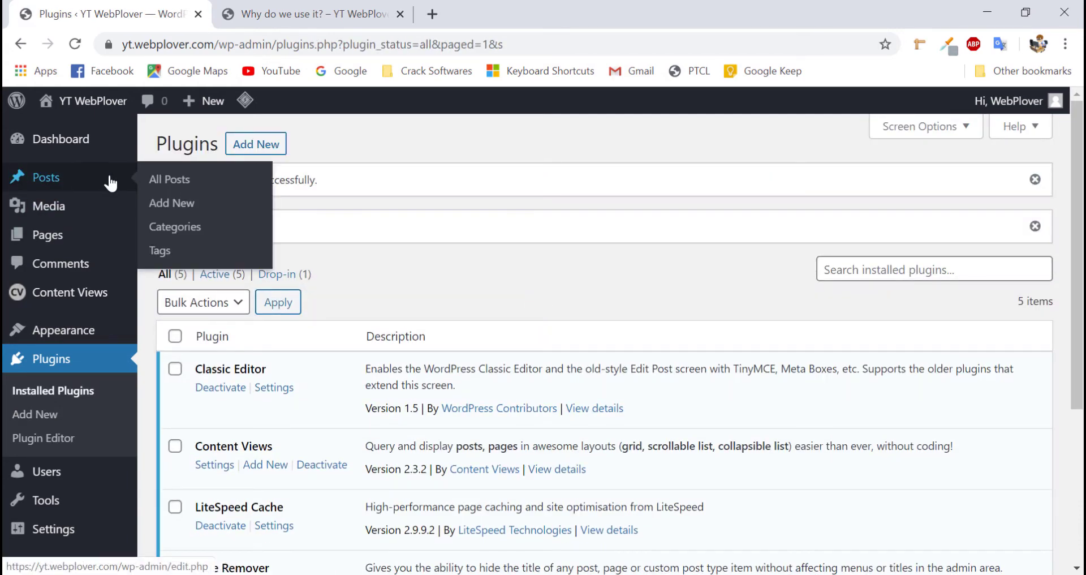
pyautogui.click(152, 182)
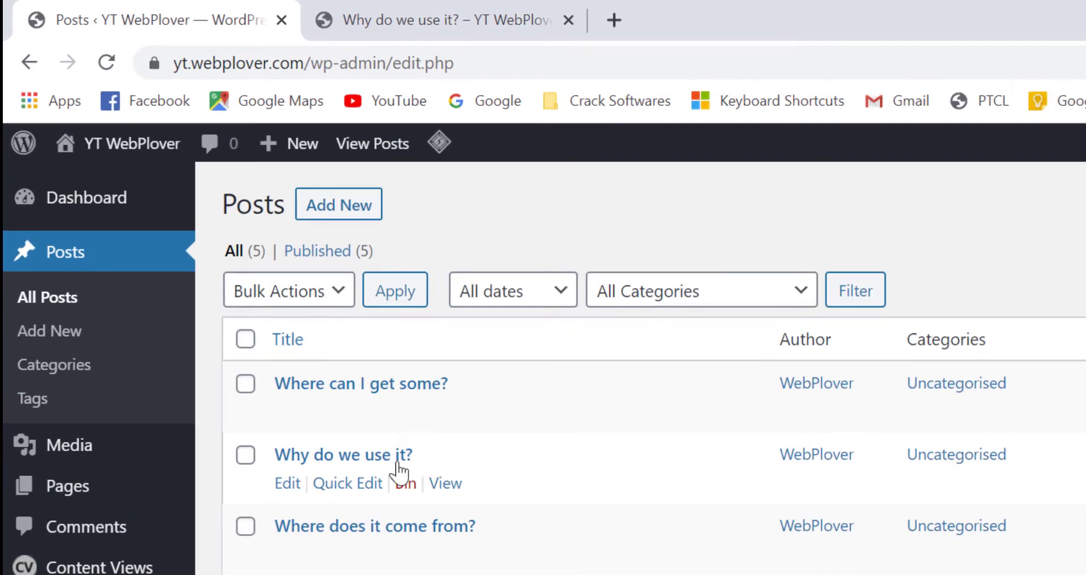
pyautogui.click(347, 459)
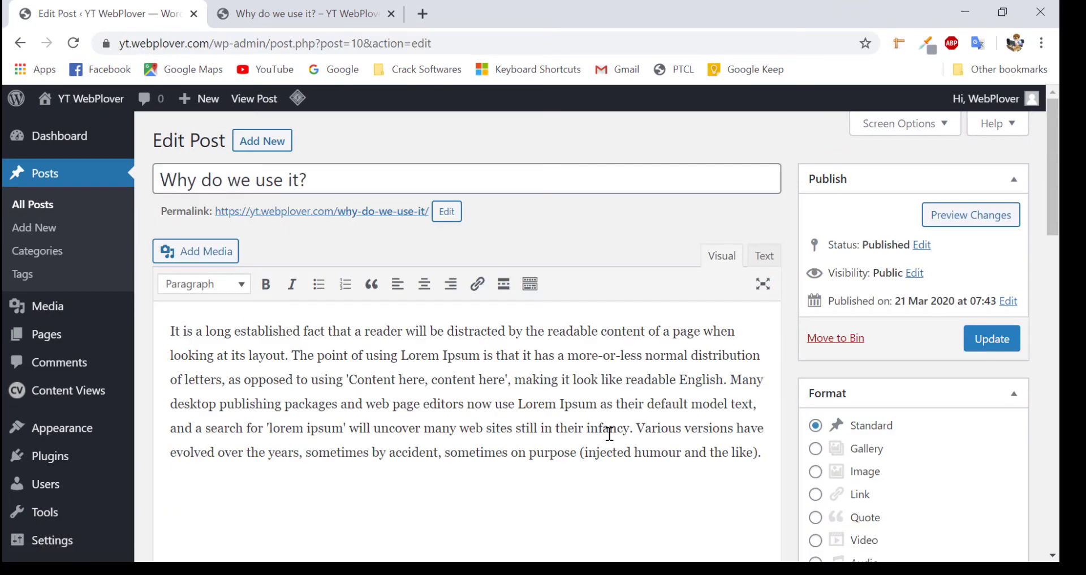
# Tick Hide the title for this item and update the post.
pyautogui.scroll(-6, 681, 413)
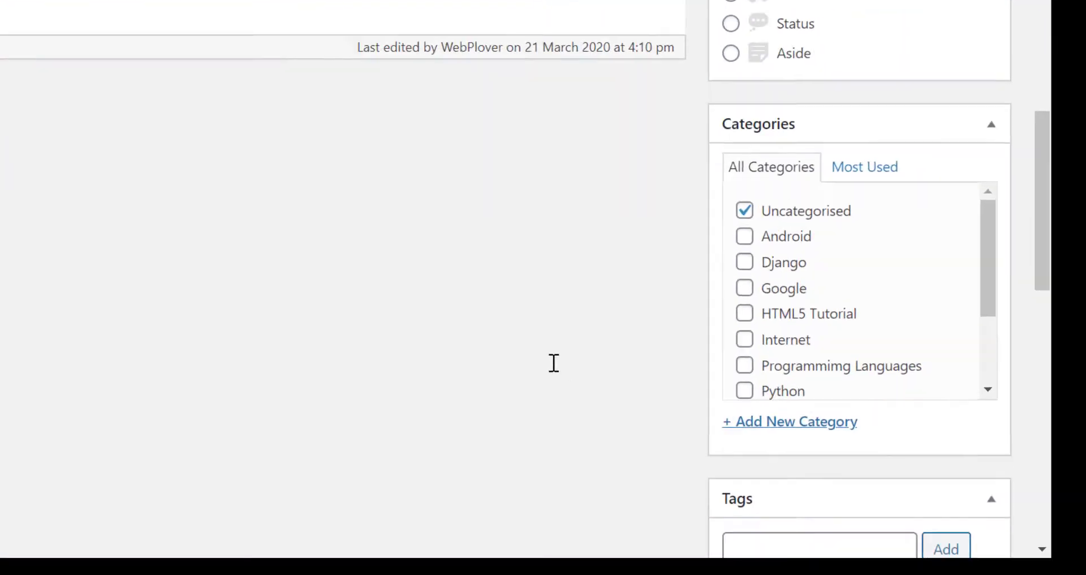
pyautogui.scroll(-5, 554, 363)
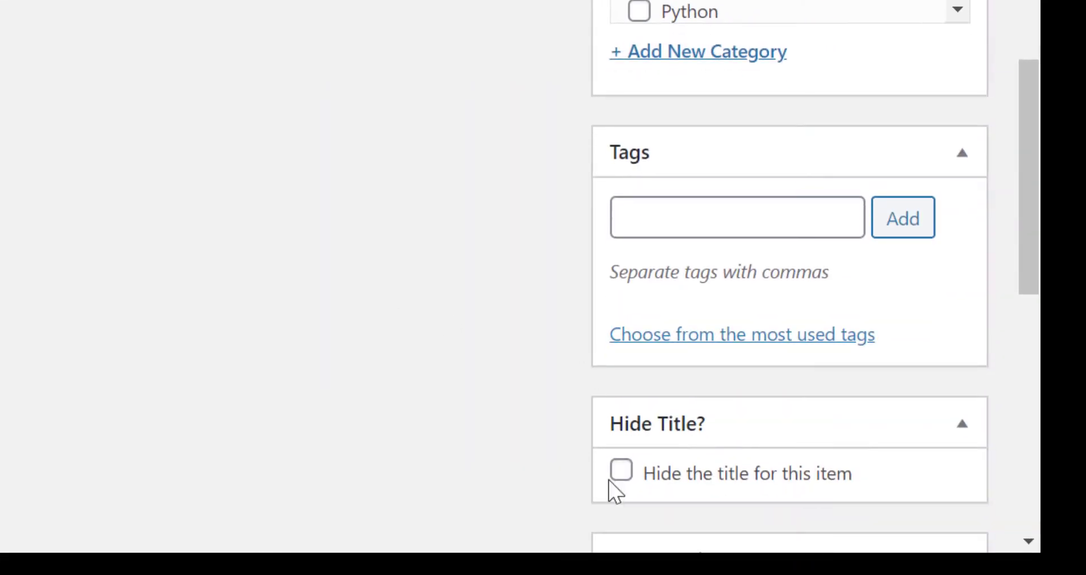
pyautogui.scroll(-3, 715, 374)
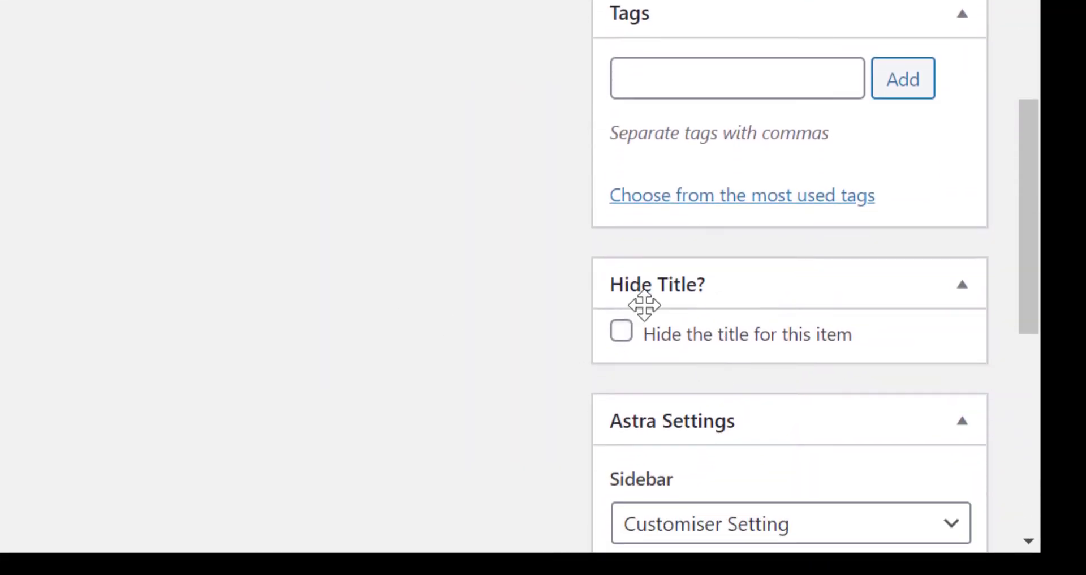
pyautogui.click(621, 337)
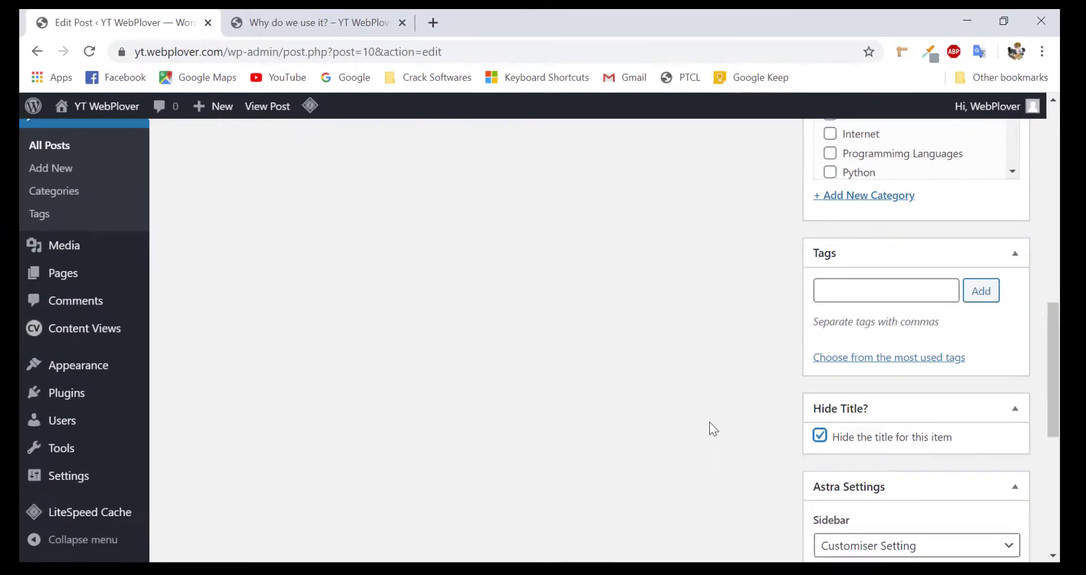
pyautogui.scroll(10, 426, 320)
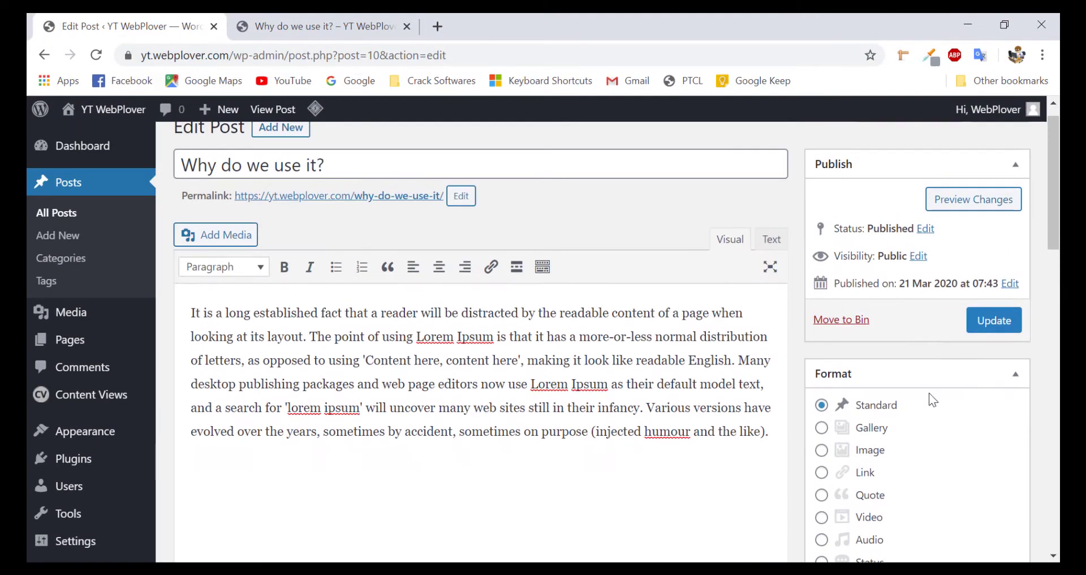
pyautogui.click(993, 326)
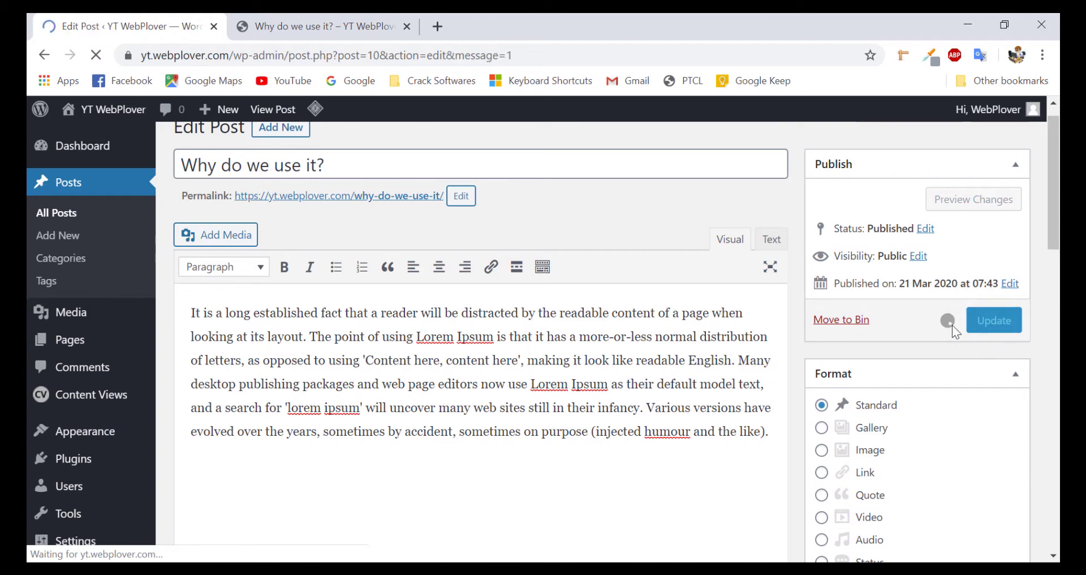
# Reload the live Why do we use it? post tab to see it without its title.
pyautogui.click(303, 32)
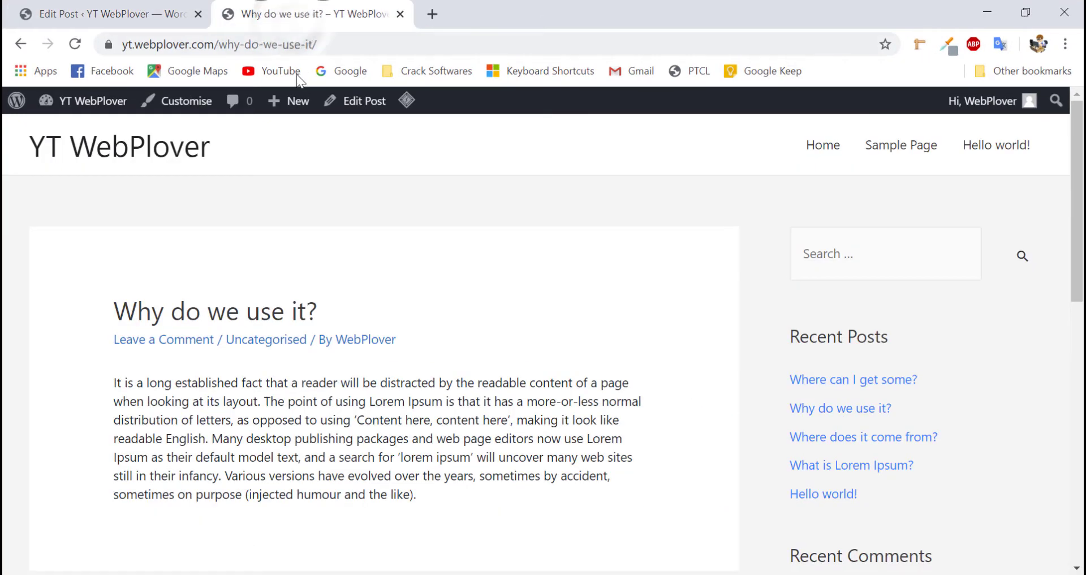
pyautogui.click(75, 46)
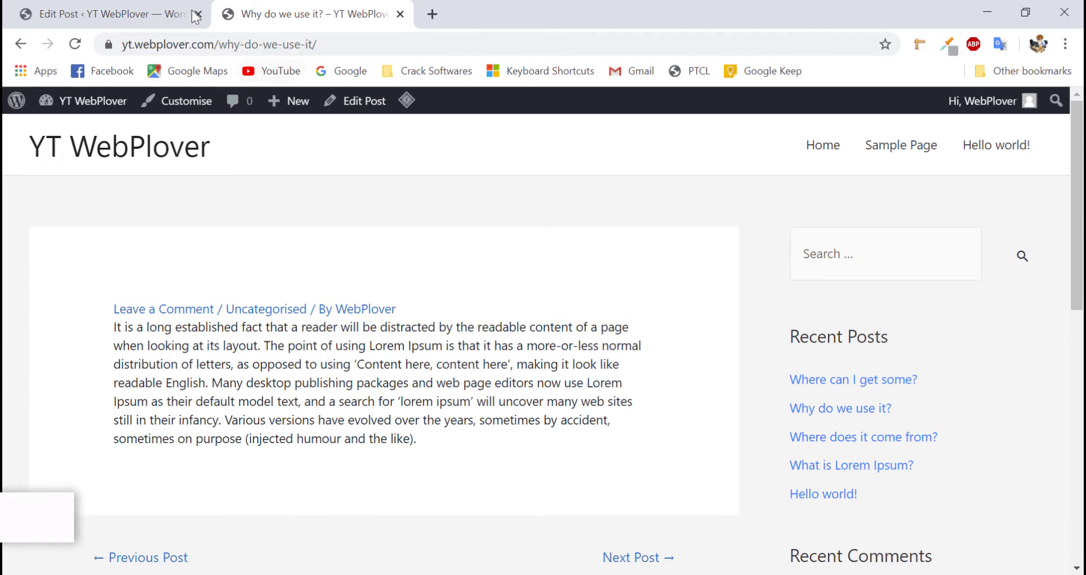
# Deactivate Title Remover under Installed Plugins and reload the live post to check its title.
pyautogui.click(108, 14)
pyautogui.moveTo(52, 469)
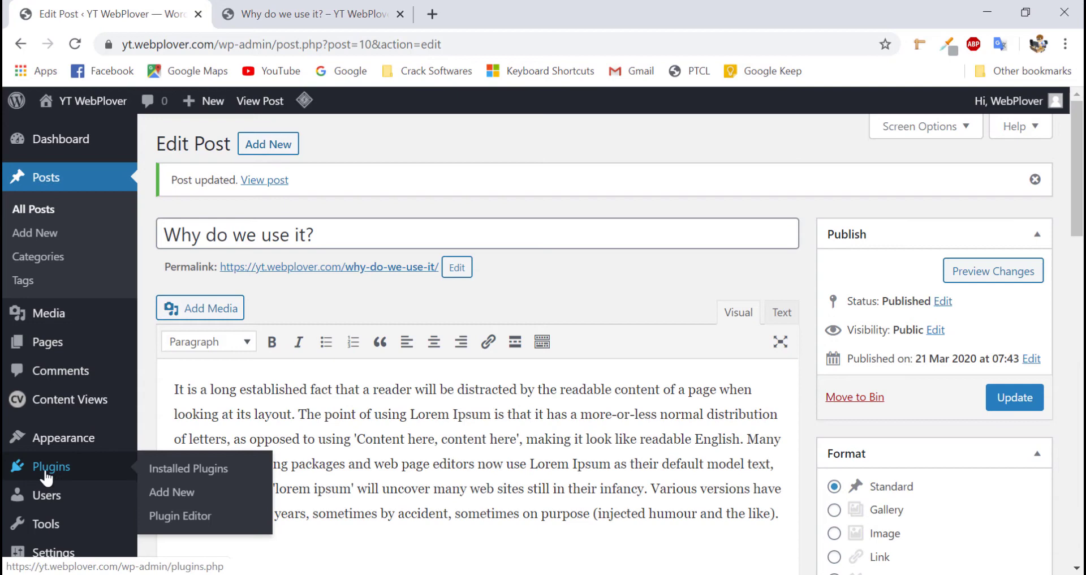
pyautogui.click(163, 470)
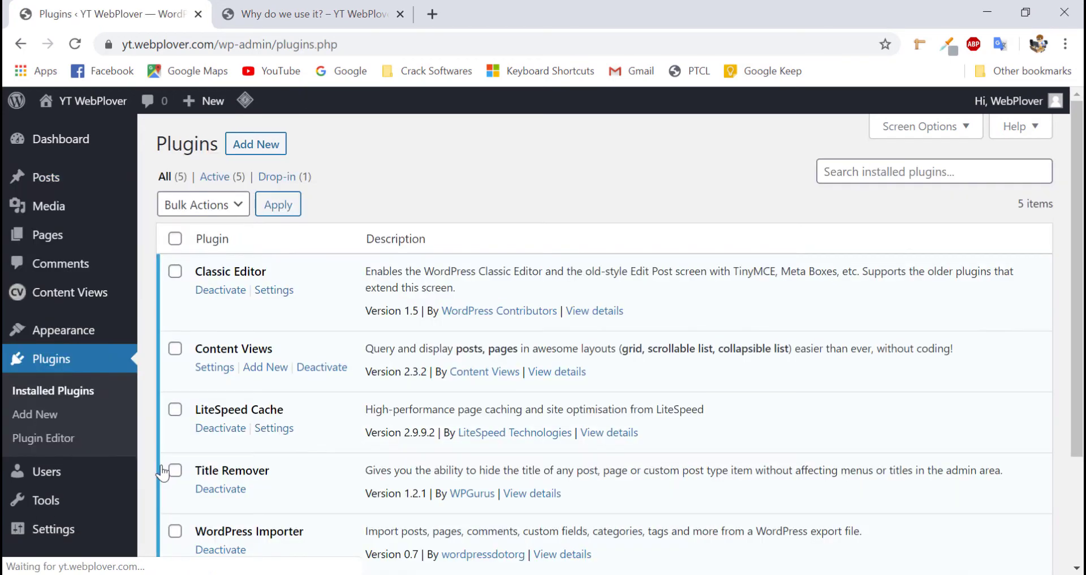
pyautogui.scroll(-2, 245, 453)
pyautogui.click(218, 387)
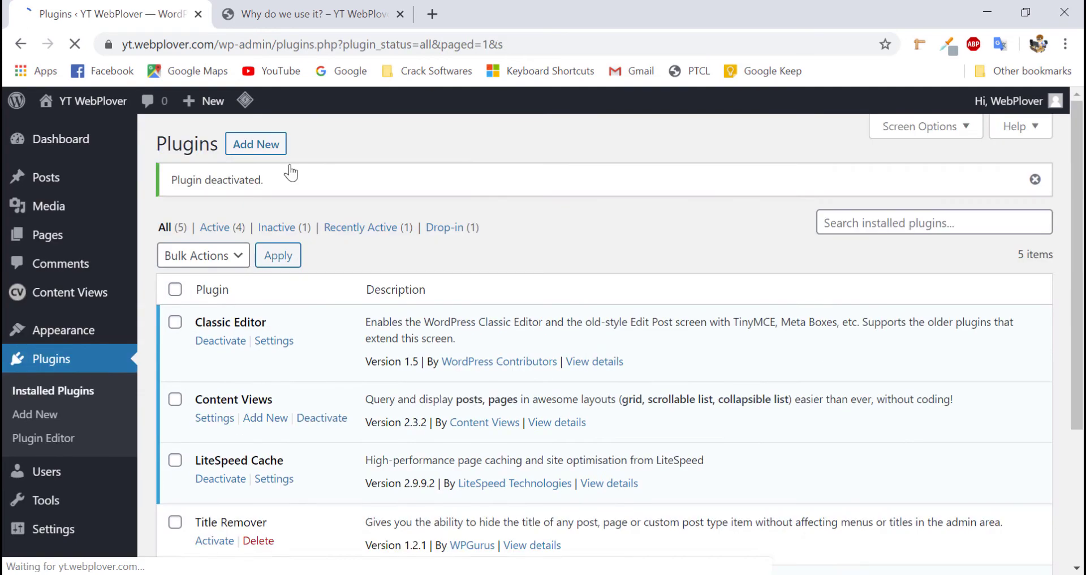
pyautogui.click(333, 10)
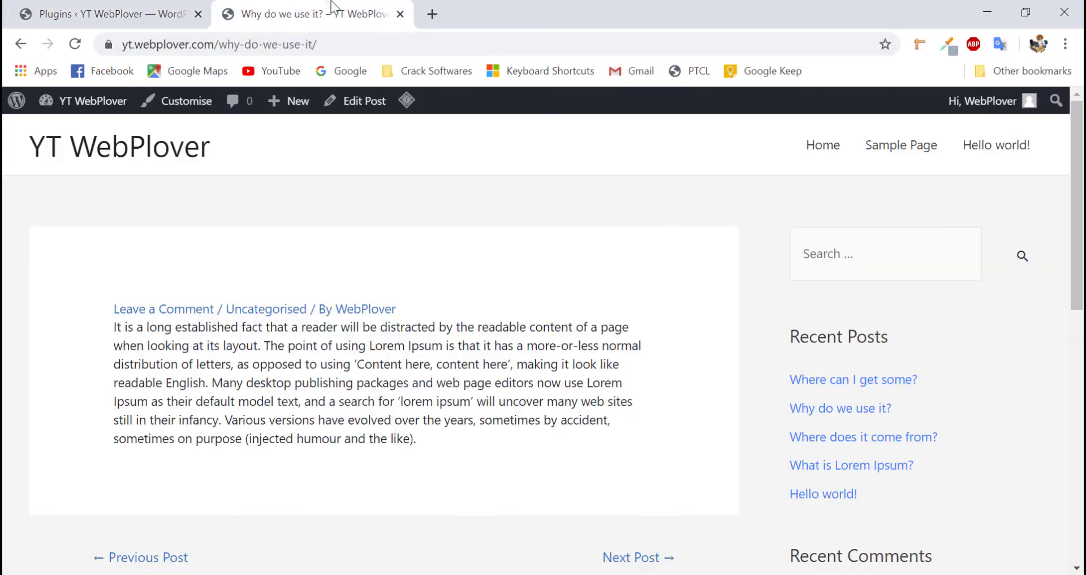
pyautogui.press('F5')
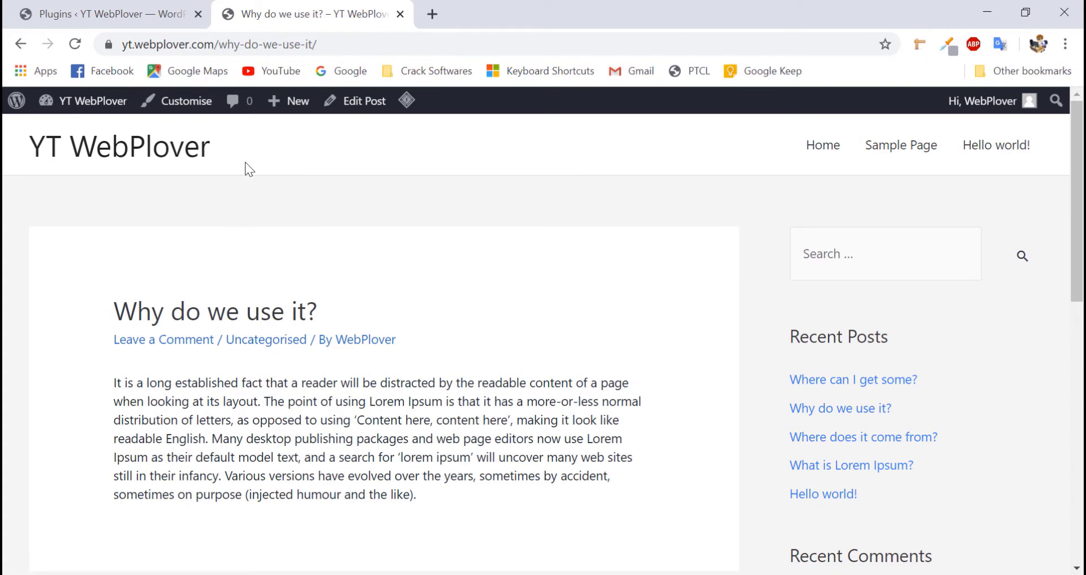
# Open the Why do we use it? post in the editor from All Posts.
pyautogui.click(147, 17)
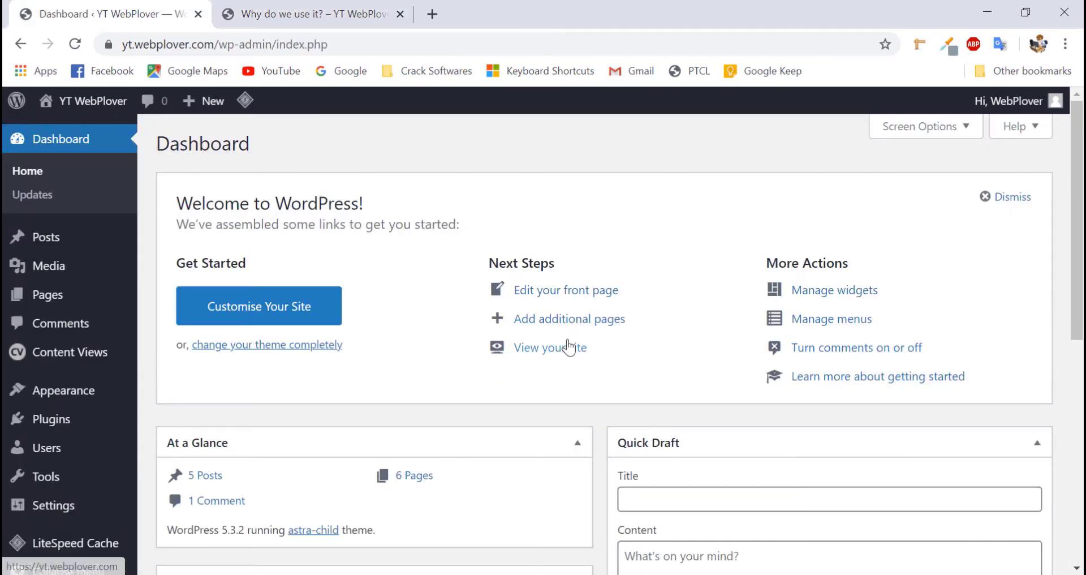
pyautogui.moveTo(115, 238)
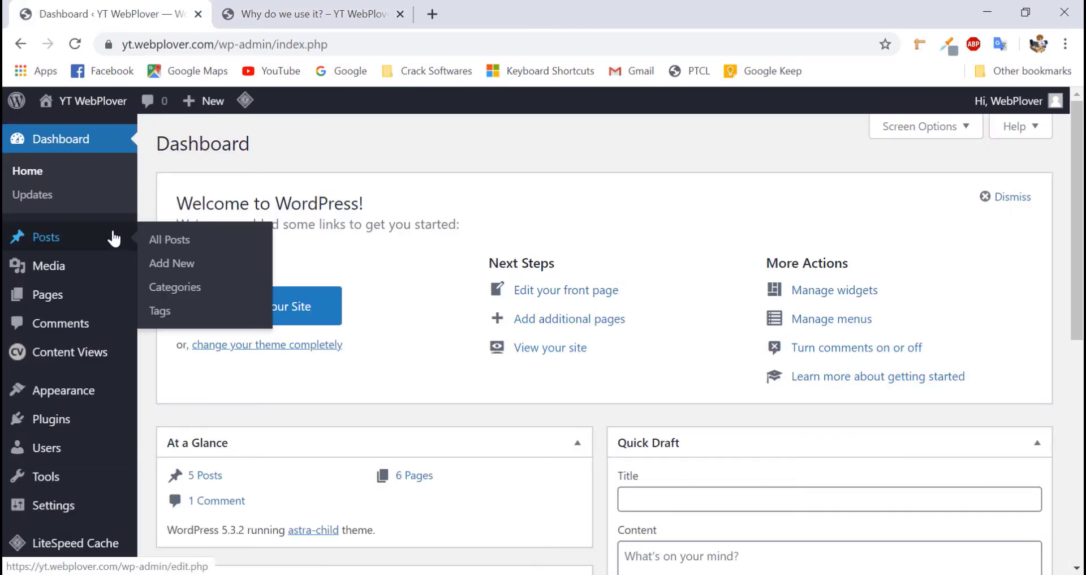
pyautogui.click(169, 241)
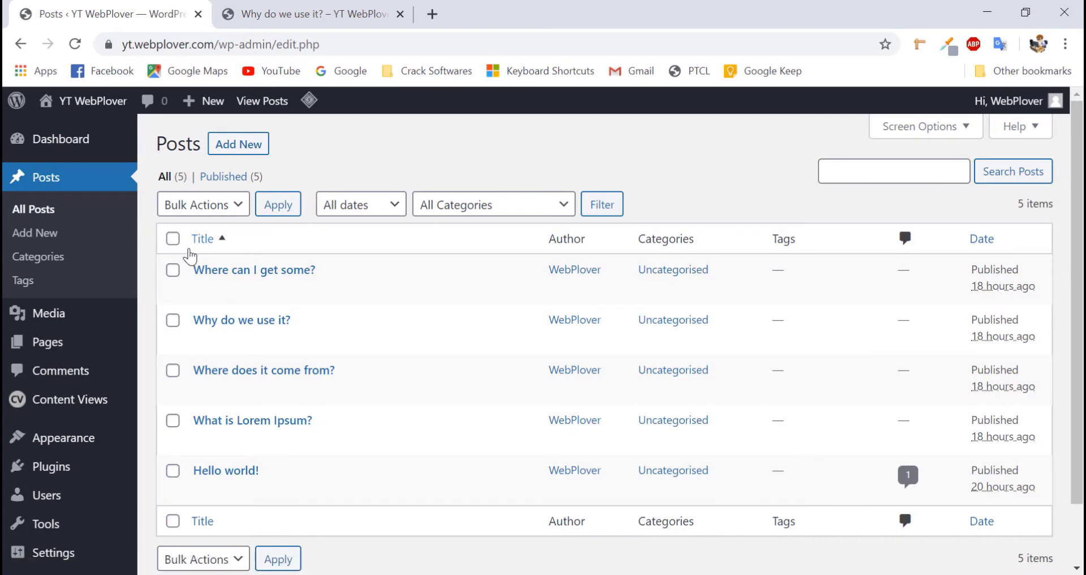
pyautogui.click(244, 323)
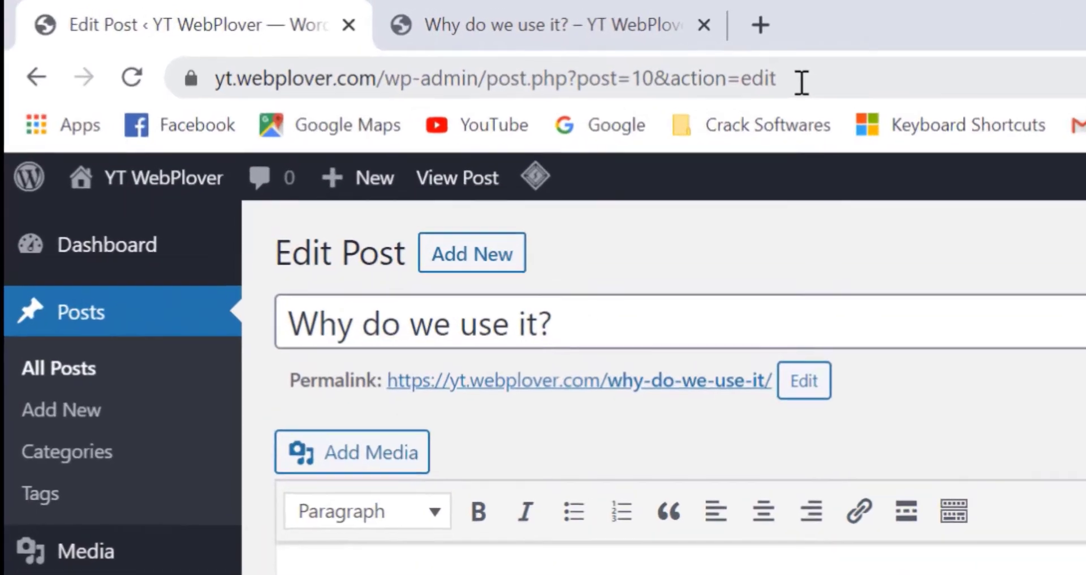
# Select the post ID 10 after post= in the editor's address bar.
pyautogui.click(801, 80)
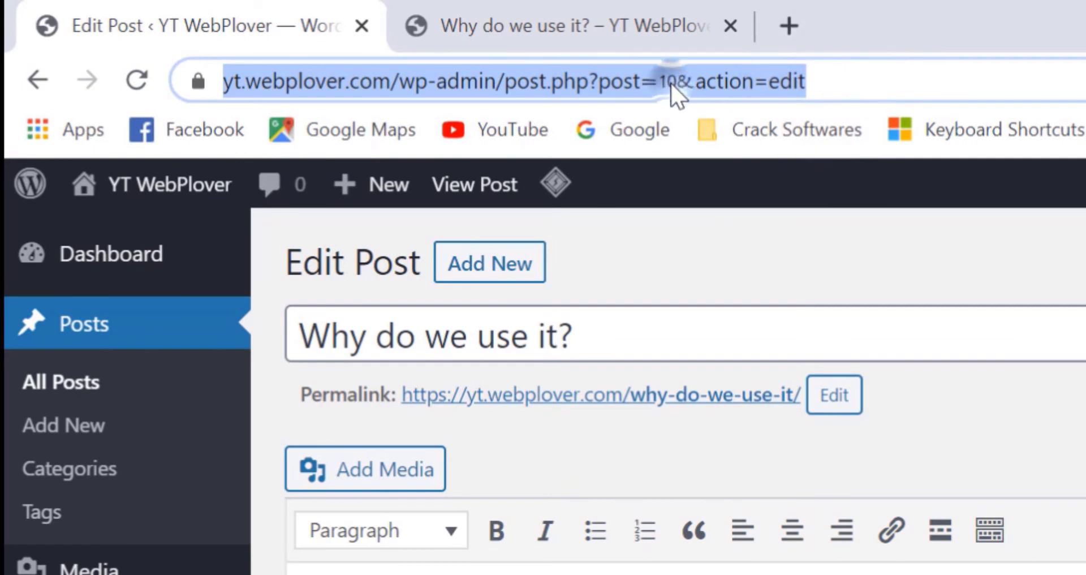
pyautogui.click(670, 86)
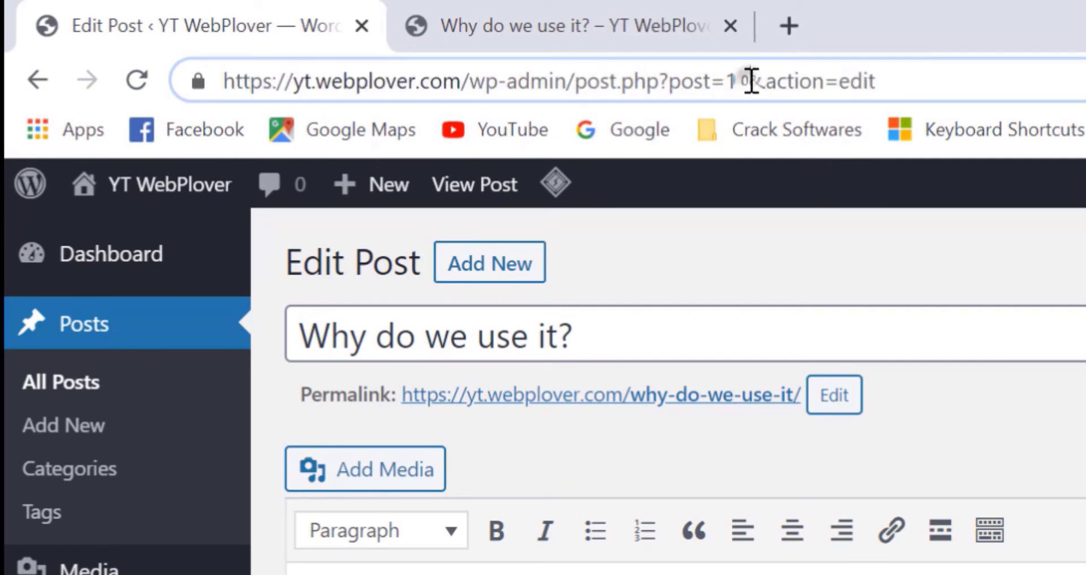
pyautogui.moveTo(750, 80); pyautogui.dragTo(723, 81)
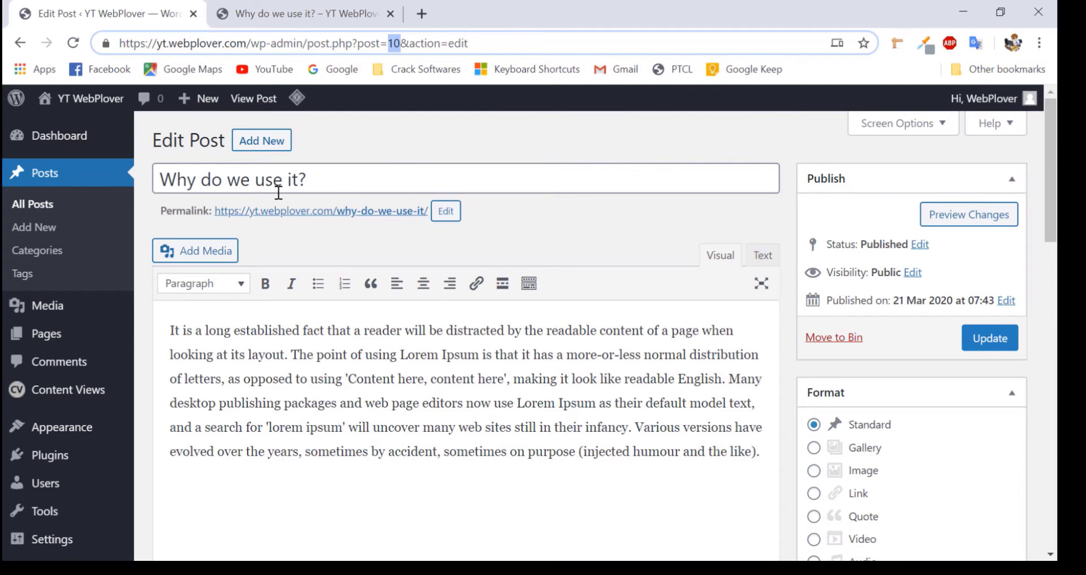
# Open the astra-child theme's functions.php in the Appearance Theme Editor.
pyautogui.moveTo(85, 427)
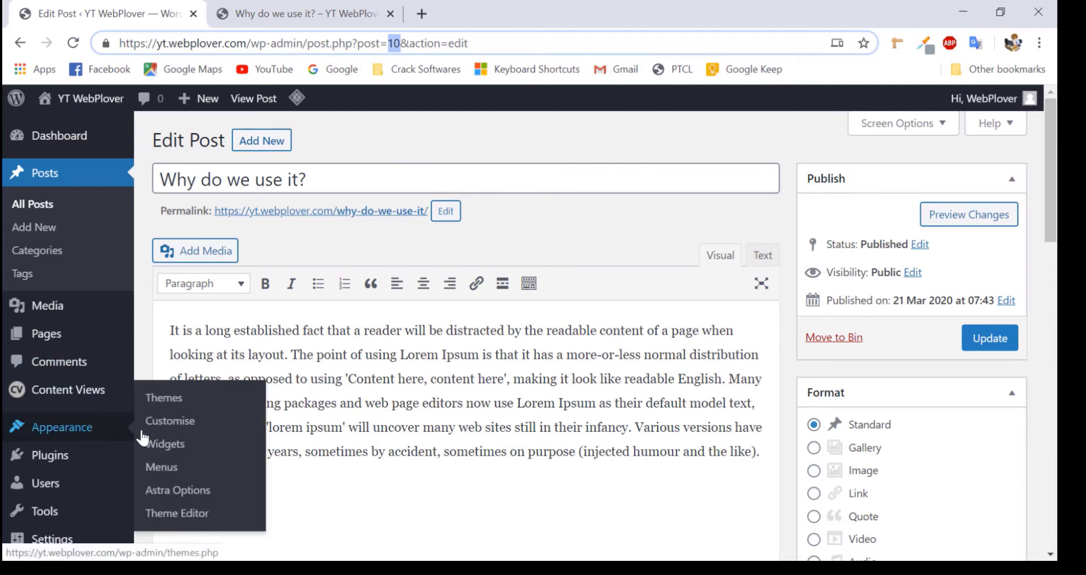
pyautogui.click(177, 512)
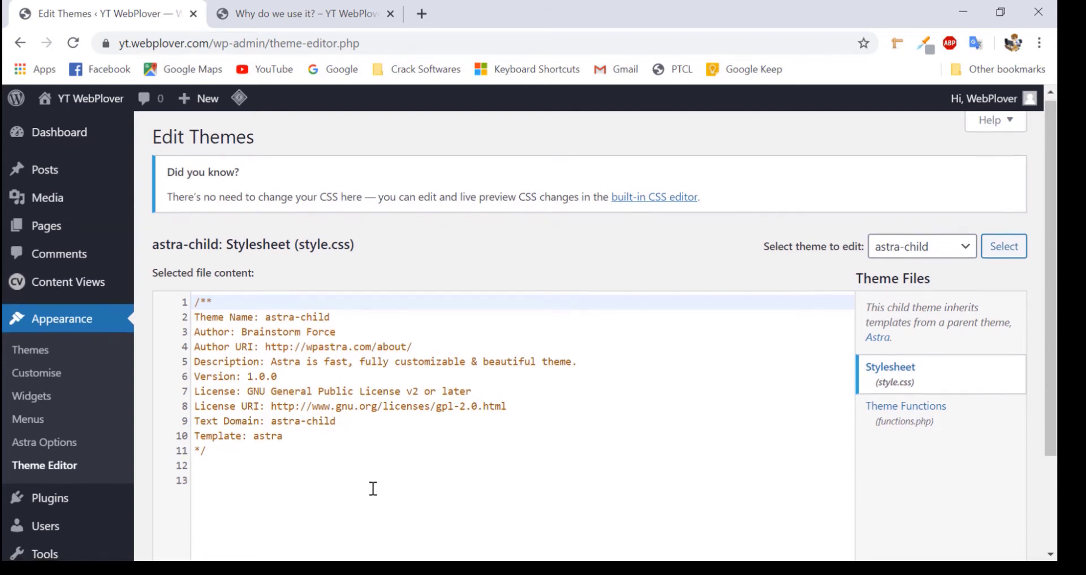
pyautogui.scroll(-1, 373, 488)
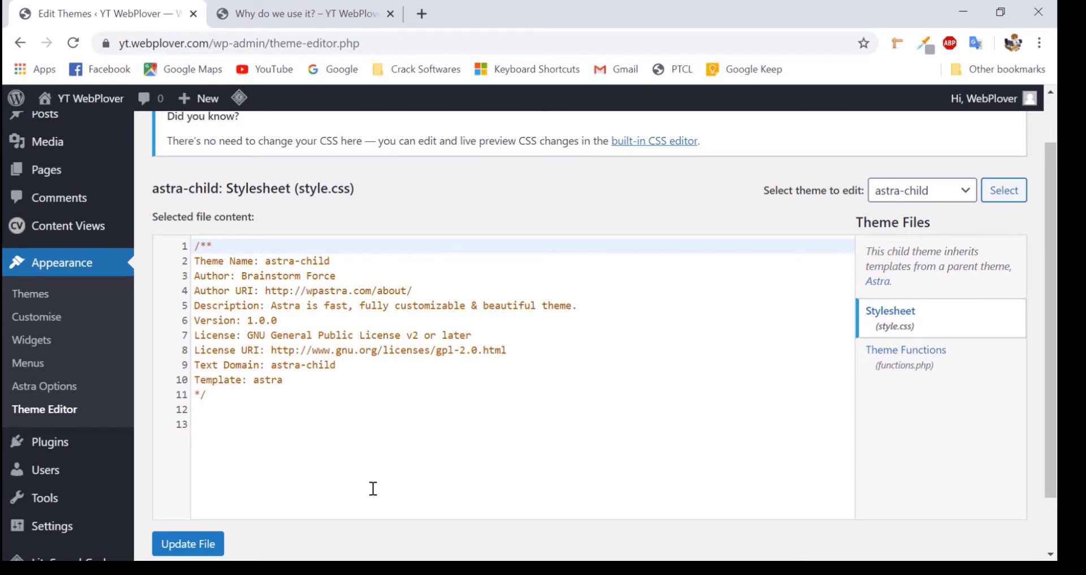
pyautogui.click(891, 365)
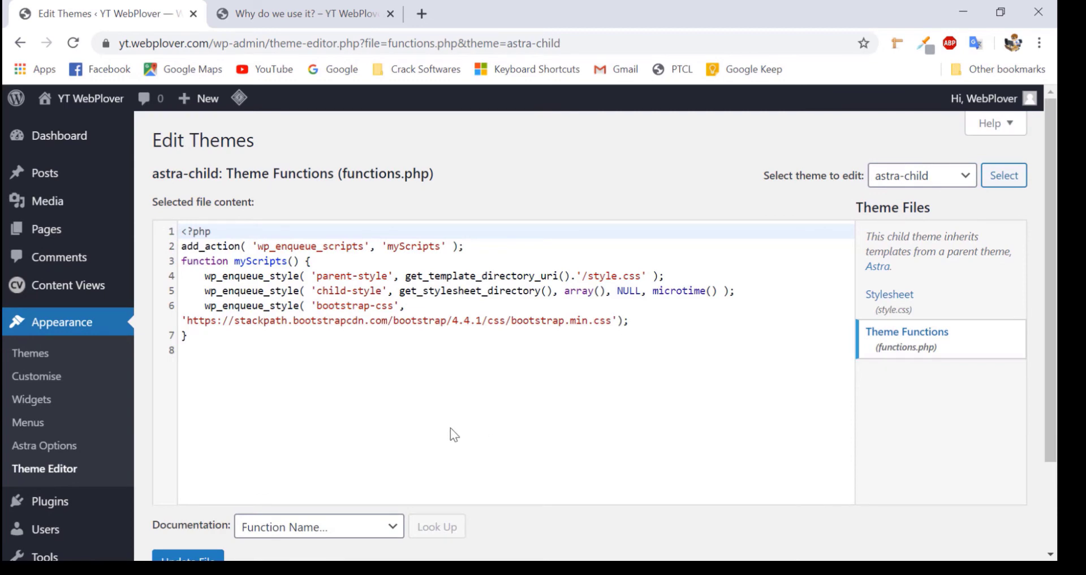
# Paste the wpr_hidetitle_class filter on line 8 and change is_single() to is_single(10).
pyautogui.click(423, 406)
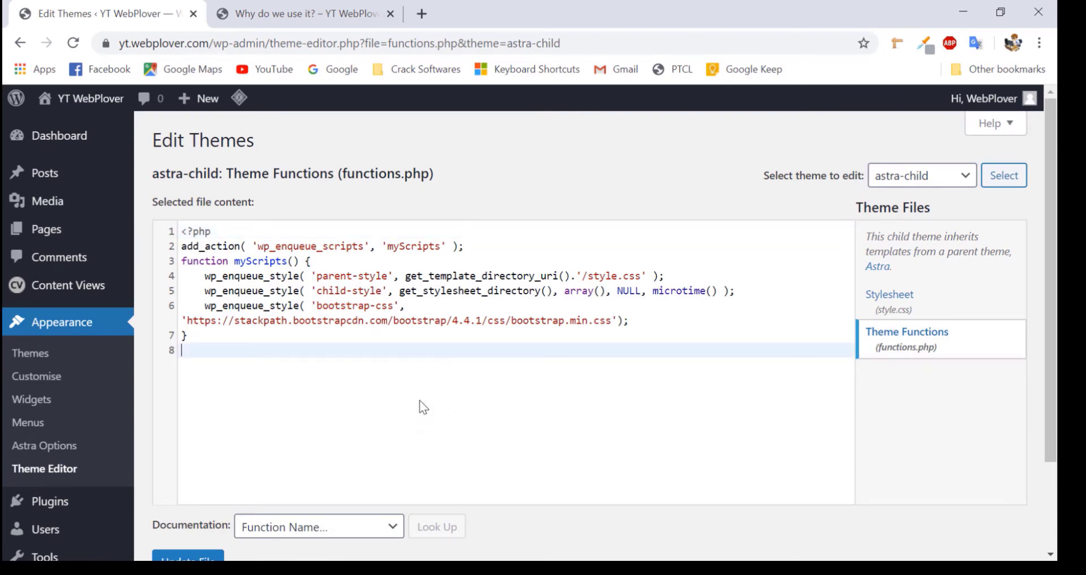
pyautogui.write("function wpr_hidetitle_class($classes) {     if ( is_single() ) :         $classes[] = 'hidetitle';         return $classes;     endif;     return $classes; } add_filter('post_class', 'wpr_hidetitle_class');")
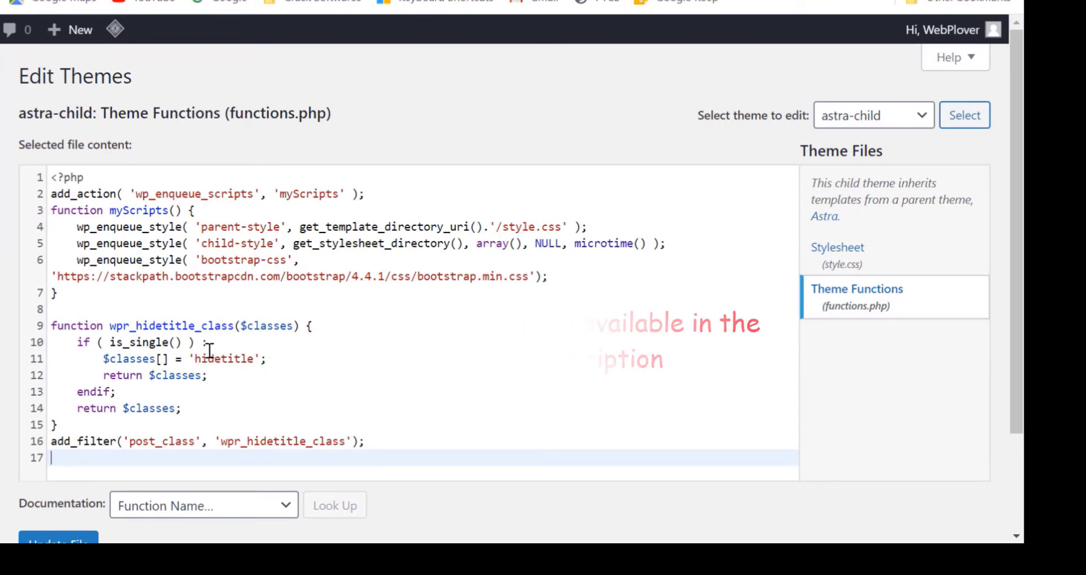
pyautogui.click(175, 343)
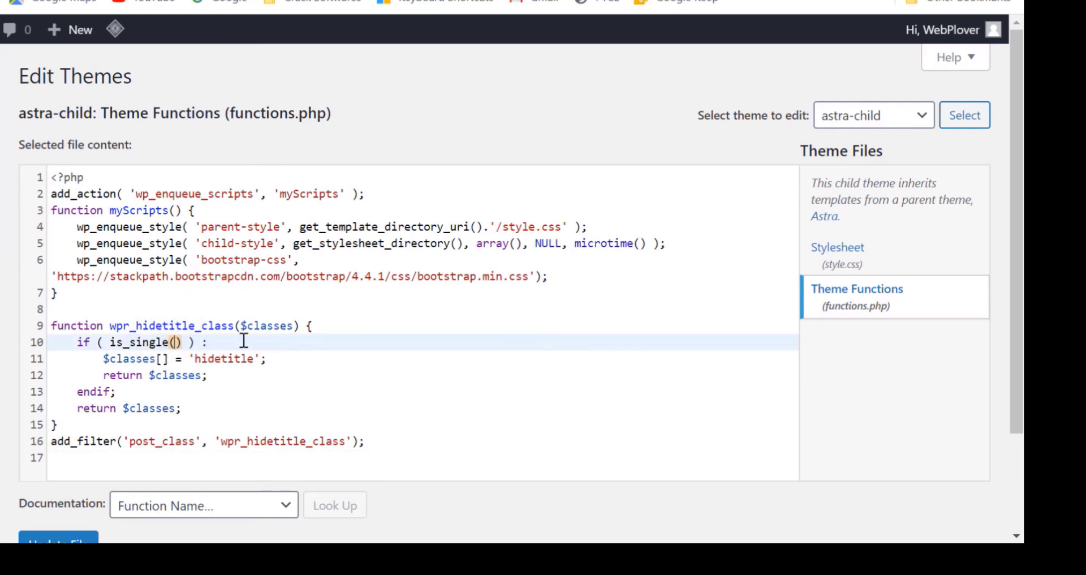
pyautogui.write('10')
# Save functions.php with Update File and switch to the live post tab.
pyautogui.scroll(-1, 571, 496)
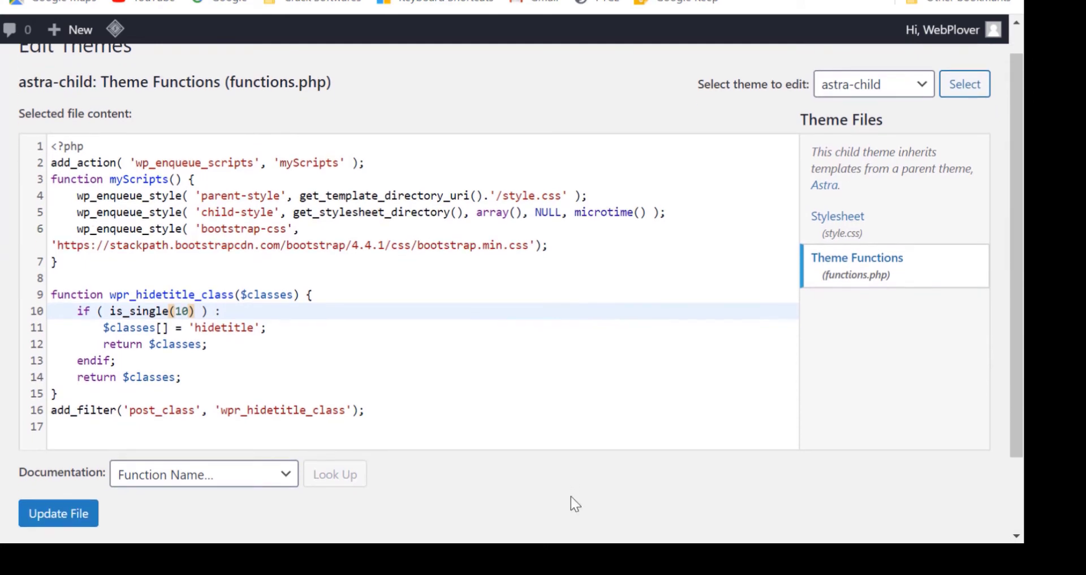
pyautogui.click(83, 527)
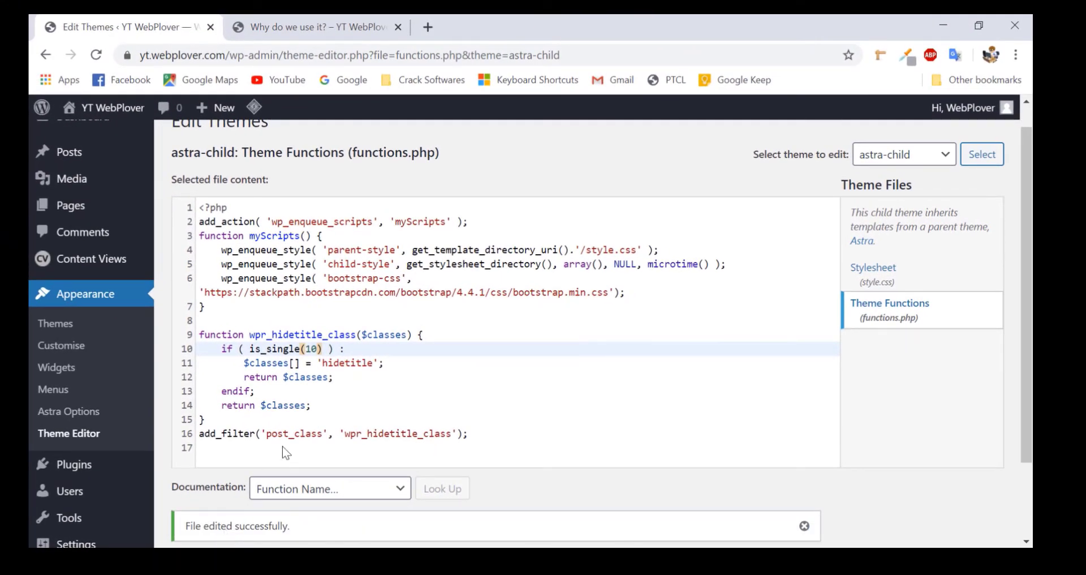
pyautogui.click(305, 25)
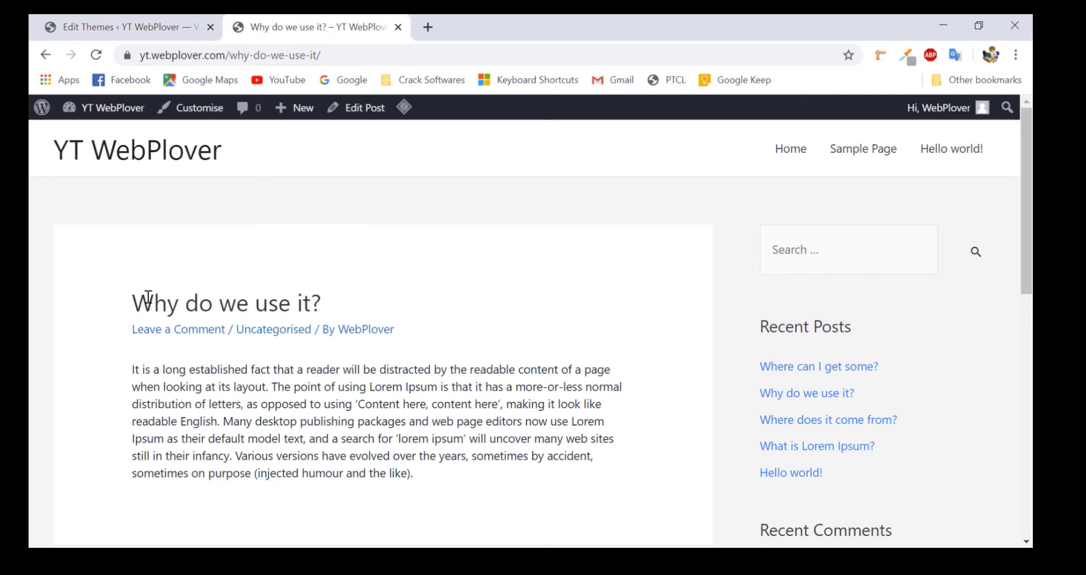
pyautogui.rightClick(224, 303)
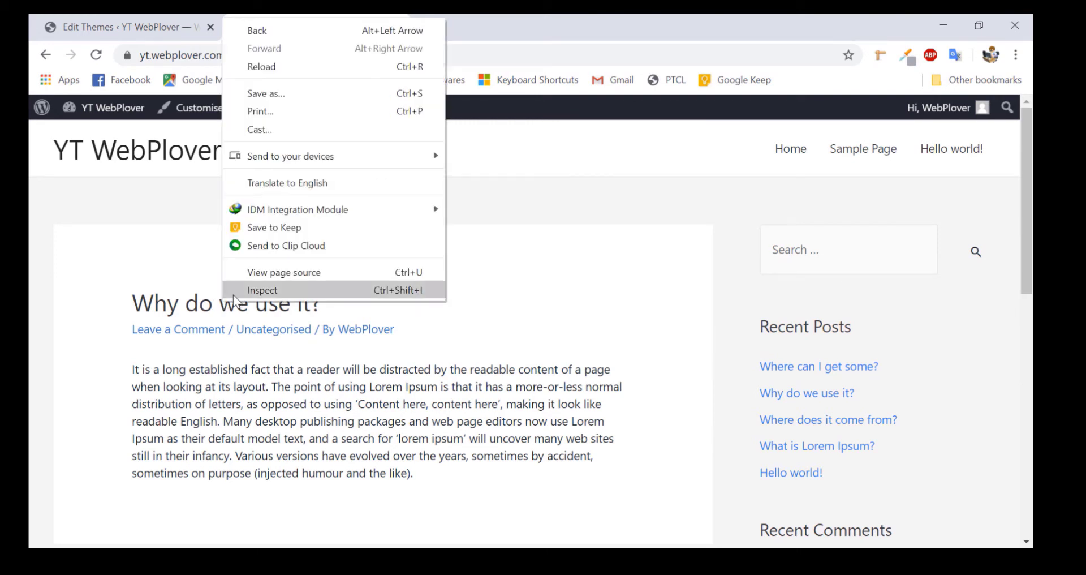
pyautogui.click(233, 293)
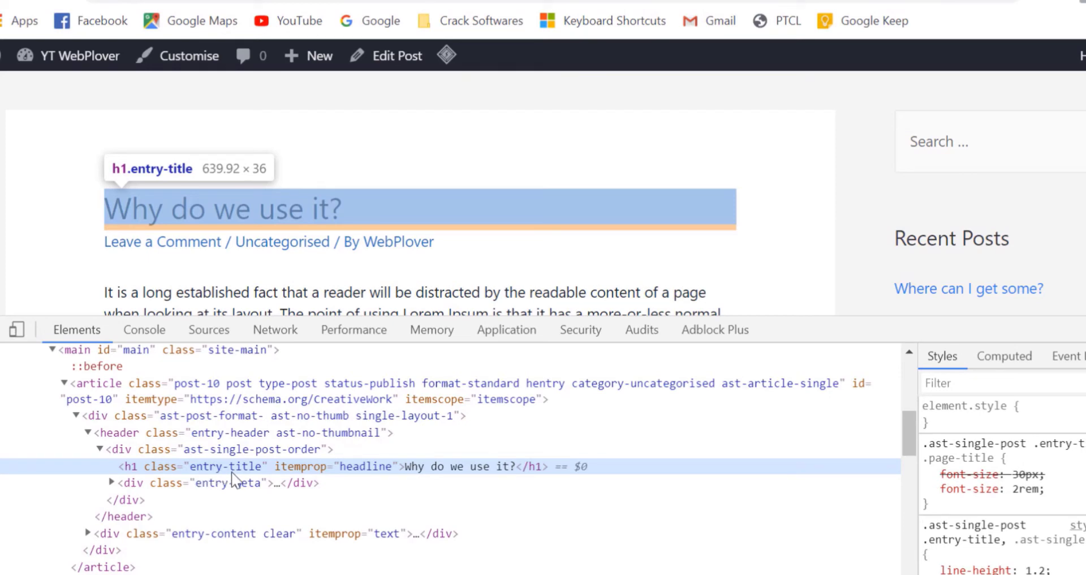
pyautogui.doubleClick(233, 467)
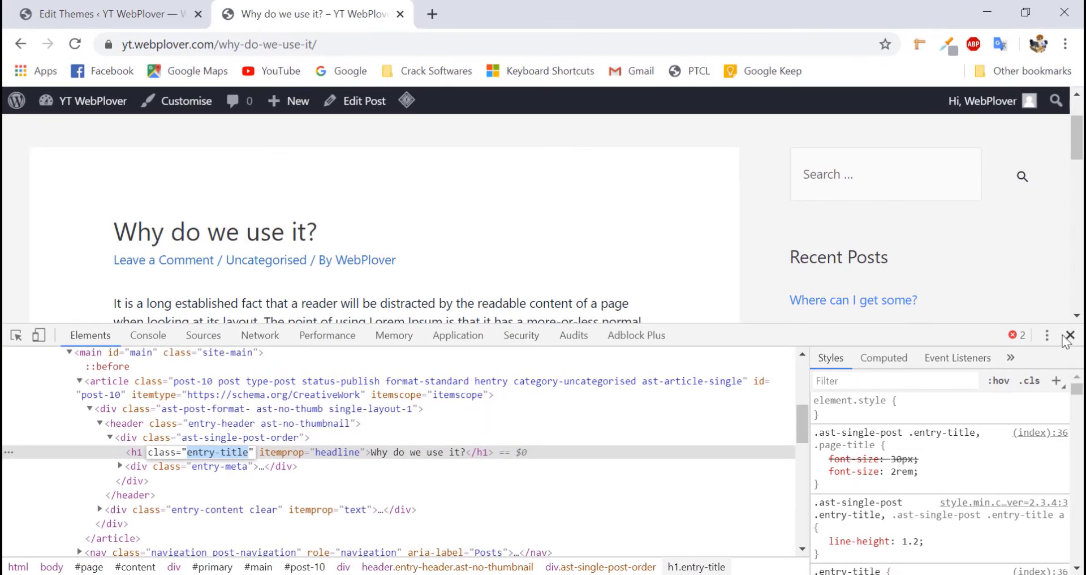
pyautogui.click(1069, 332)
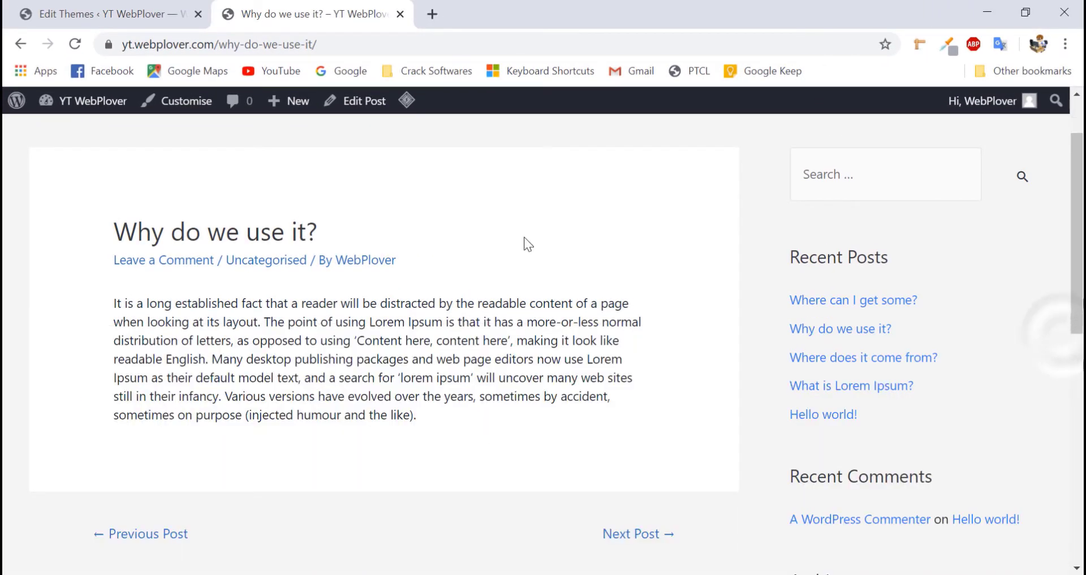
# Return to the Theme Editor and open the child theme's style.css.
pyautogui.click(147, 6)
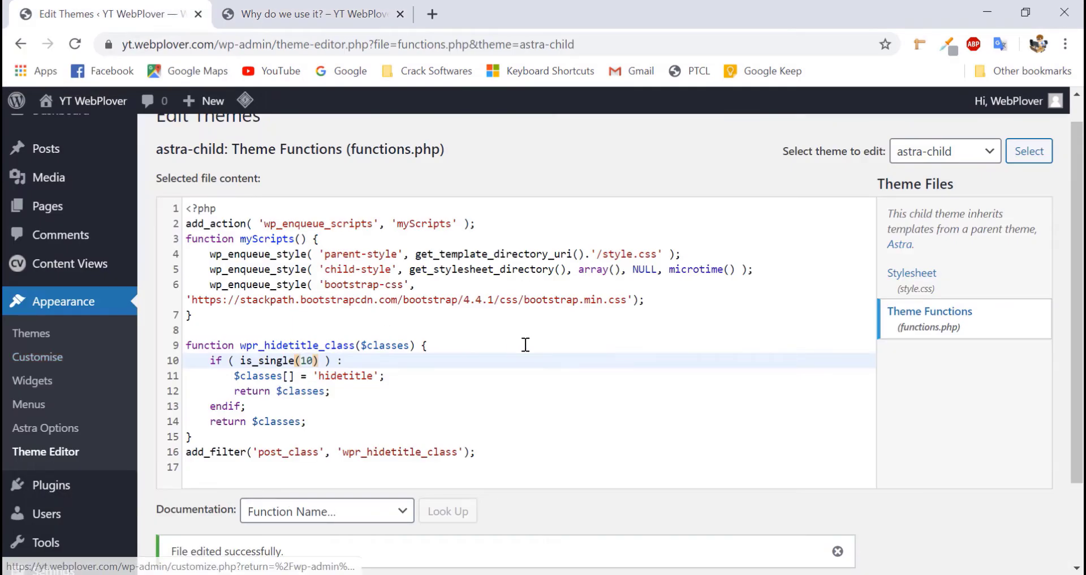
pyautogui.click(916, 293)
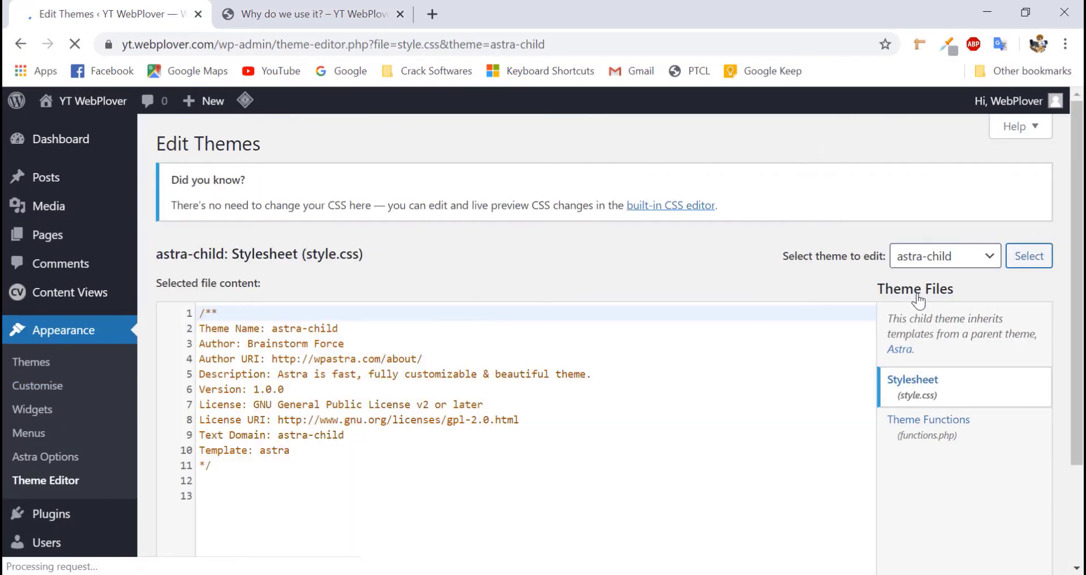
pyautogui.scroll(-2, 434, 462)
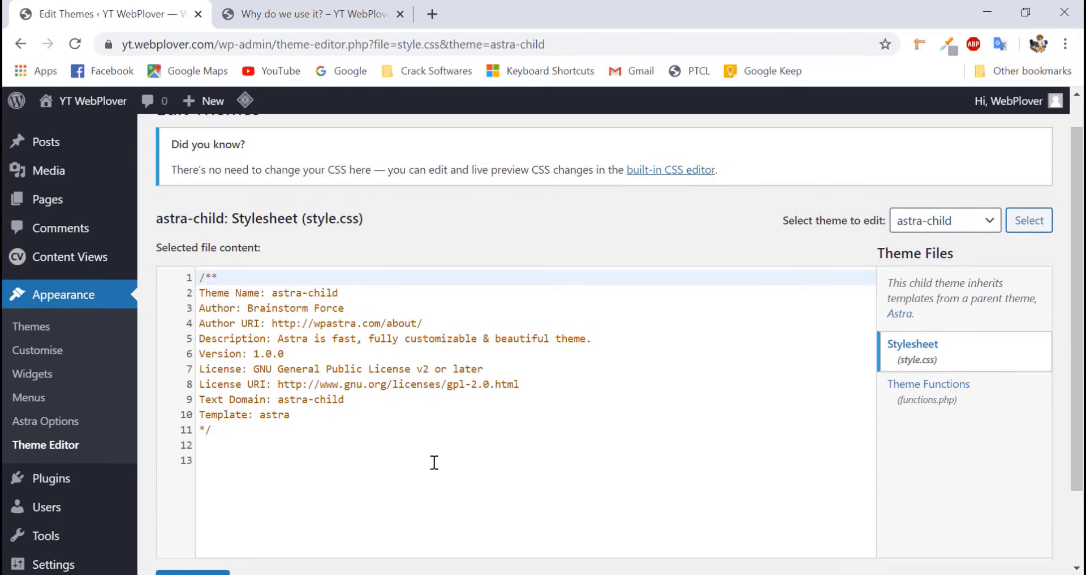
pyautogui.scroll(-1, 434, 462)
# Add .hidetitle .entry-title { display: none; } on line 13 and update the file.
pyautogui.click(434, 462)
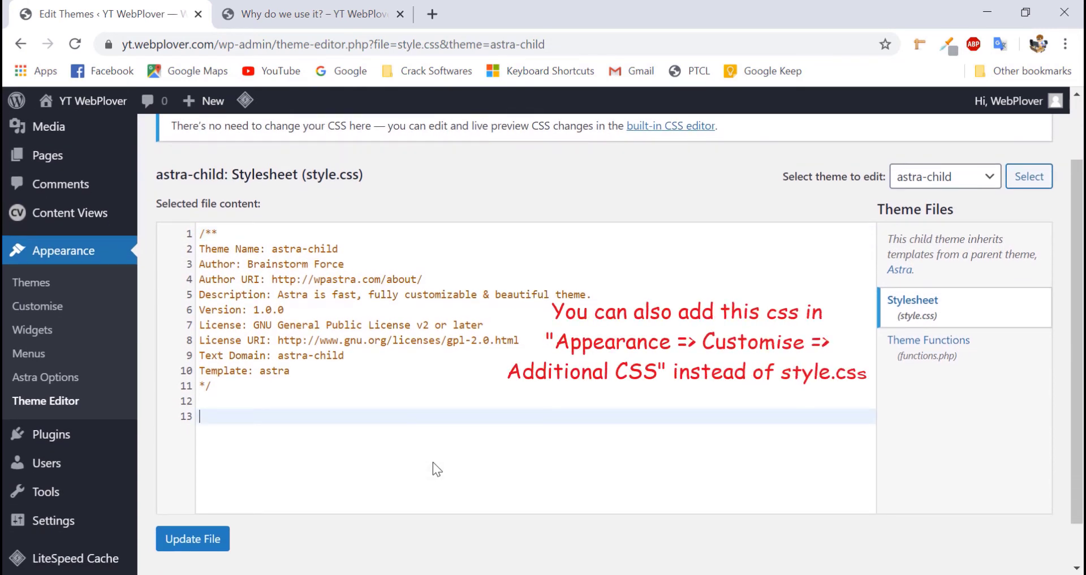
pyautogui.write('.hidetitle')
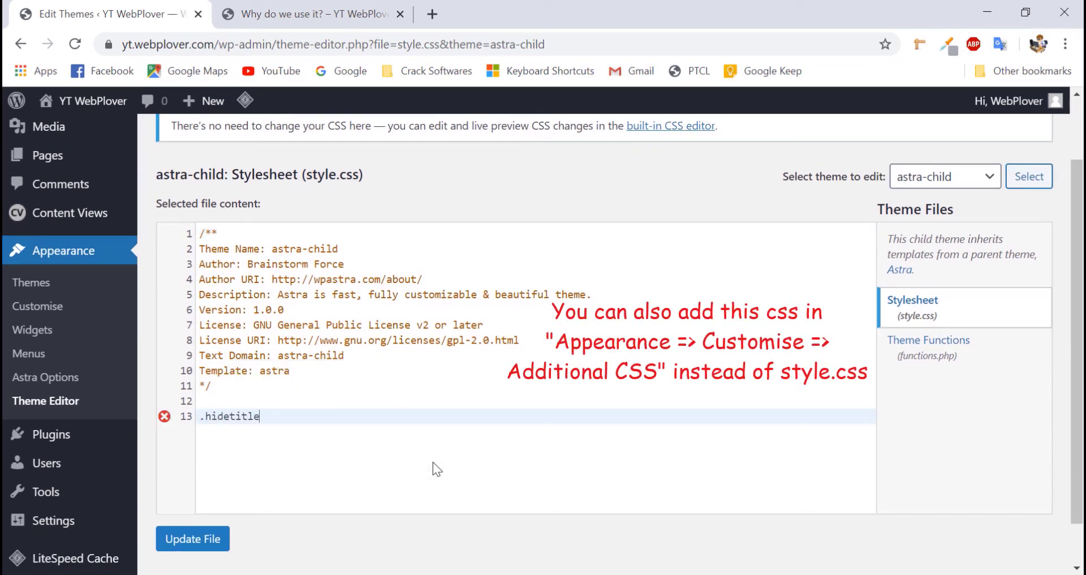
pyautogui.write(' .entry-title {')
pyautogui.press('Return')
pyautogui.write('display')
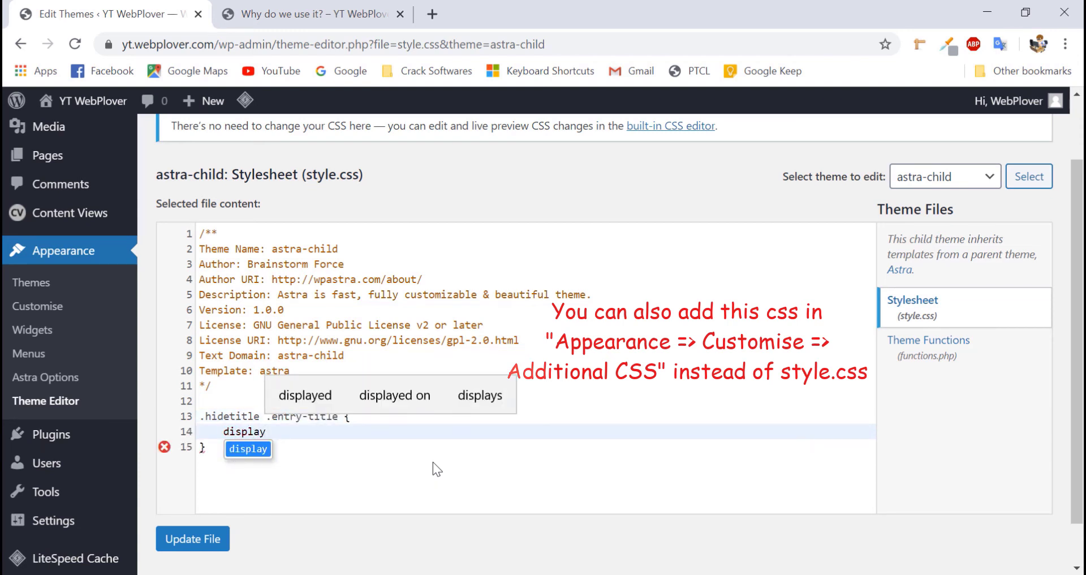
pyautogui.write(': none;')
pyautogui.click(207, 538)
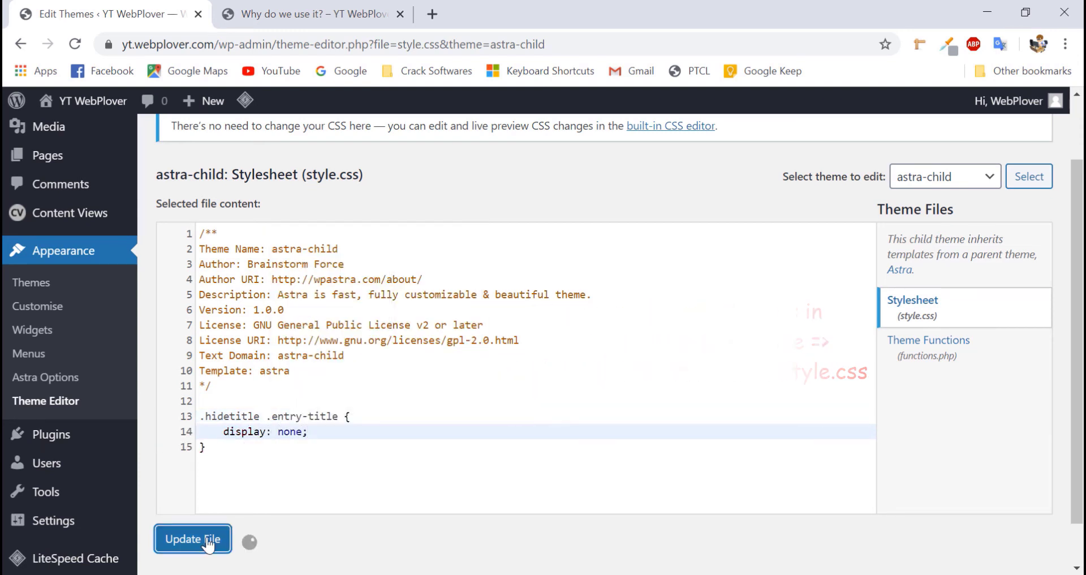
# Reload the live Why do we use it? post and jump to the top to confirm the title is gone.
pyautogui.click(362, 13)
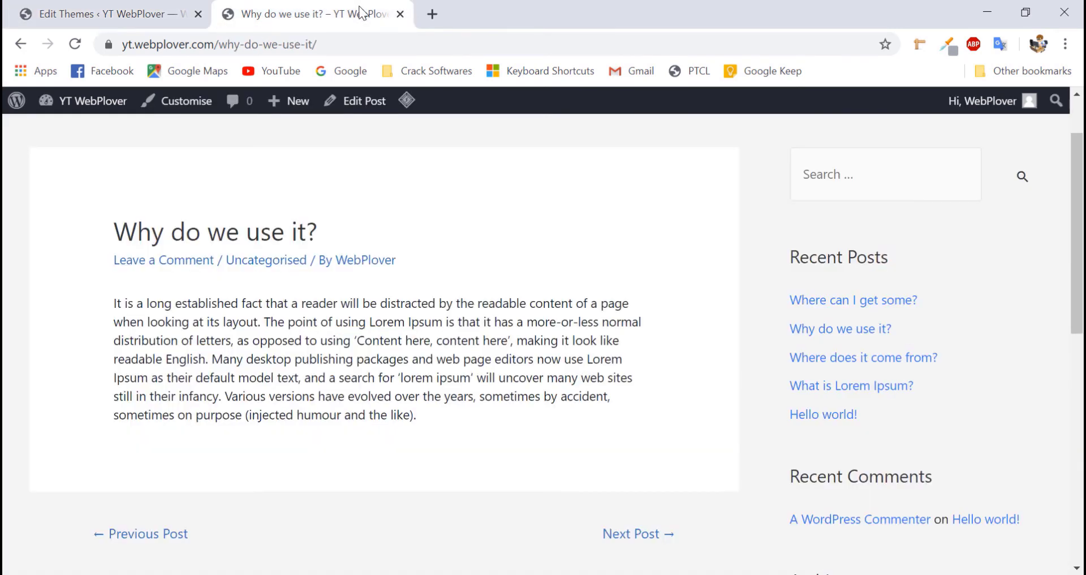
pyautogui.press('F5')
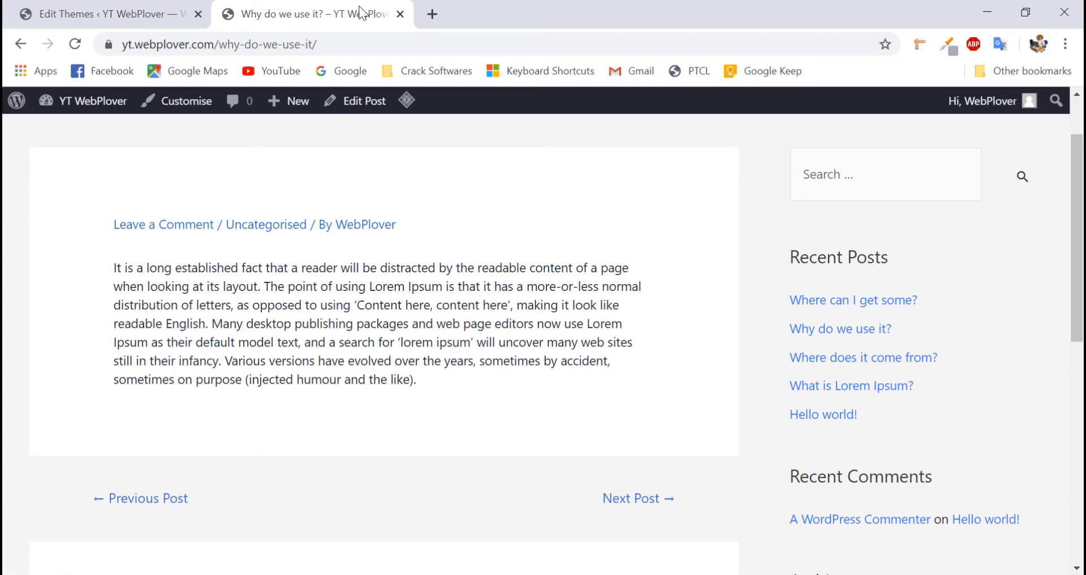
pyautogui.press('Home')
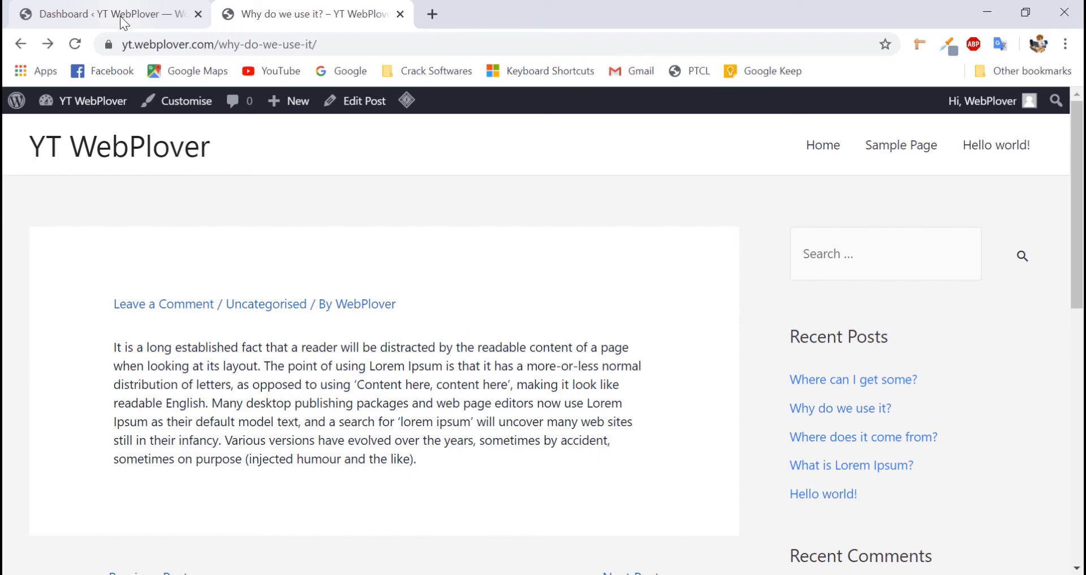
# From the dashboard, list all pages and open the Introduction page in a new tab.
pyautogui.click(120, 16)
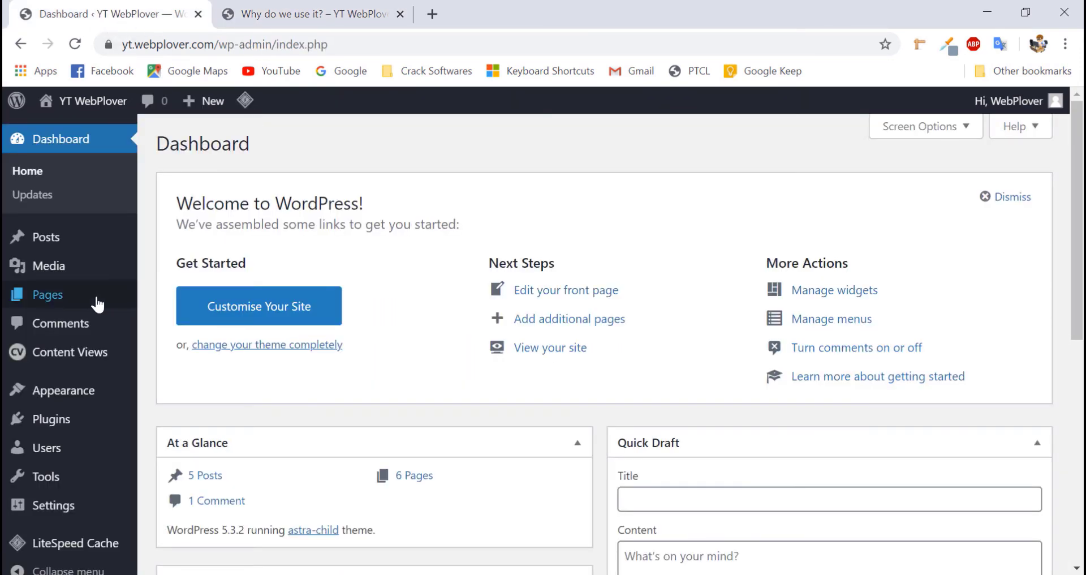
pyautogui.moveTo(98, 302)
pyautogui.click(184, 298)
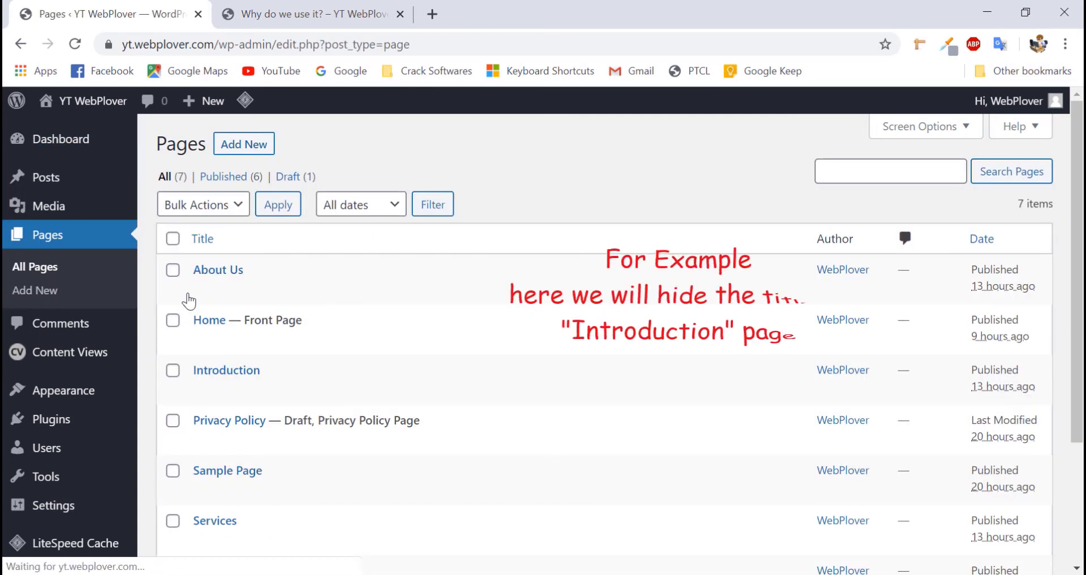
pyautogui.moveTo(269, 380)
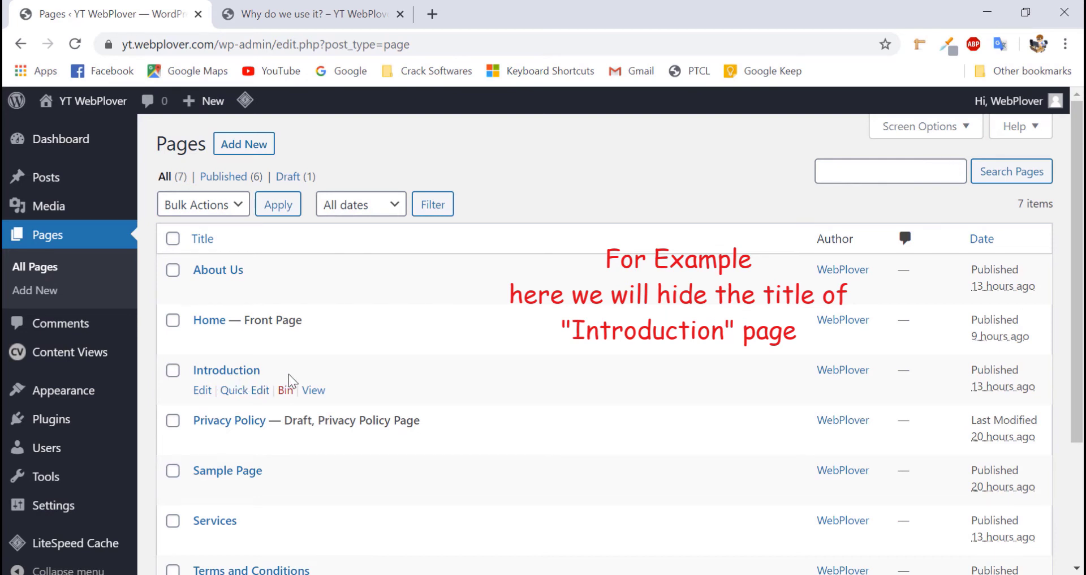
pyautogui.keyDown('ctrl'); pyautogui.click(313, 390); pyautogui.keyUp('ctrl')
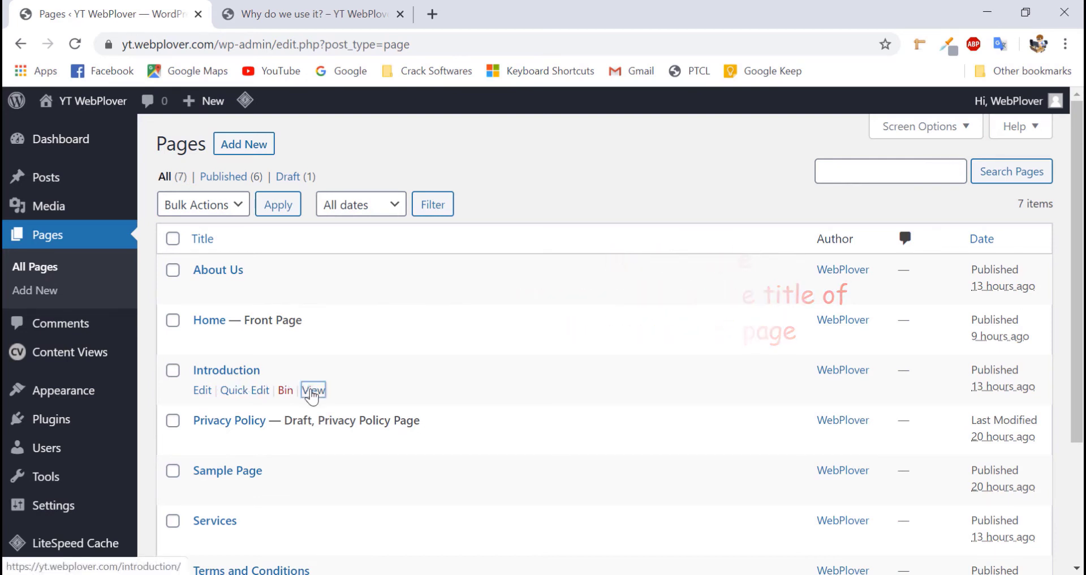
# Check the live Introduction page's heading, then return to the Pages list tab.
pyautogui.click(297, 19)
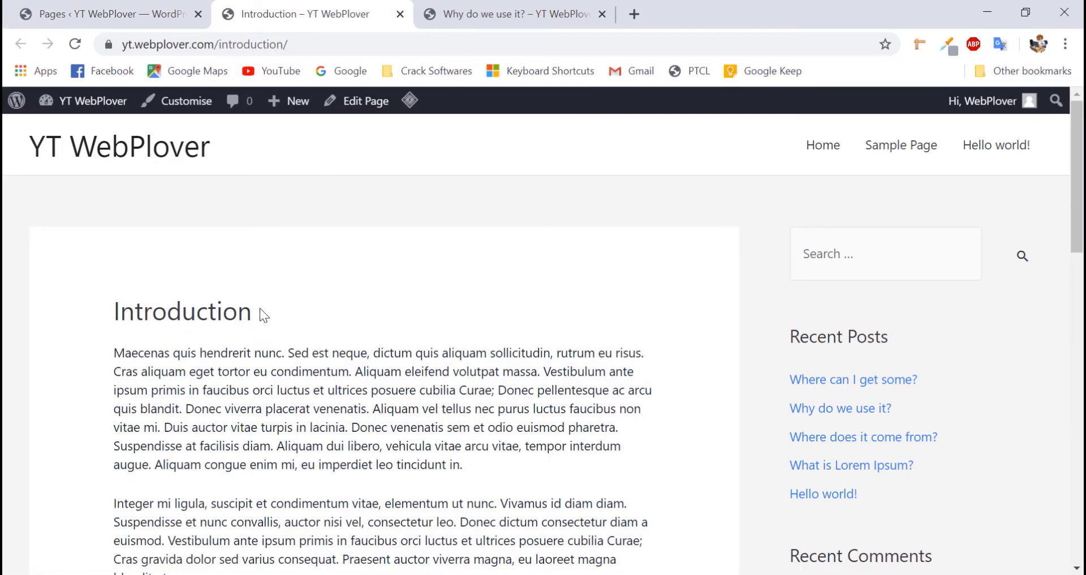
pyautogui.moveTo(260, 308); pyautogui.dragTo(92, 284)
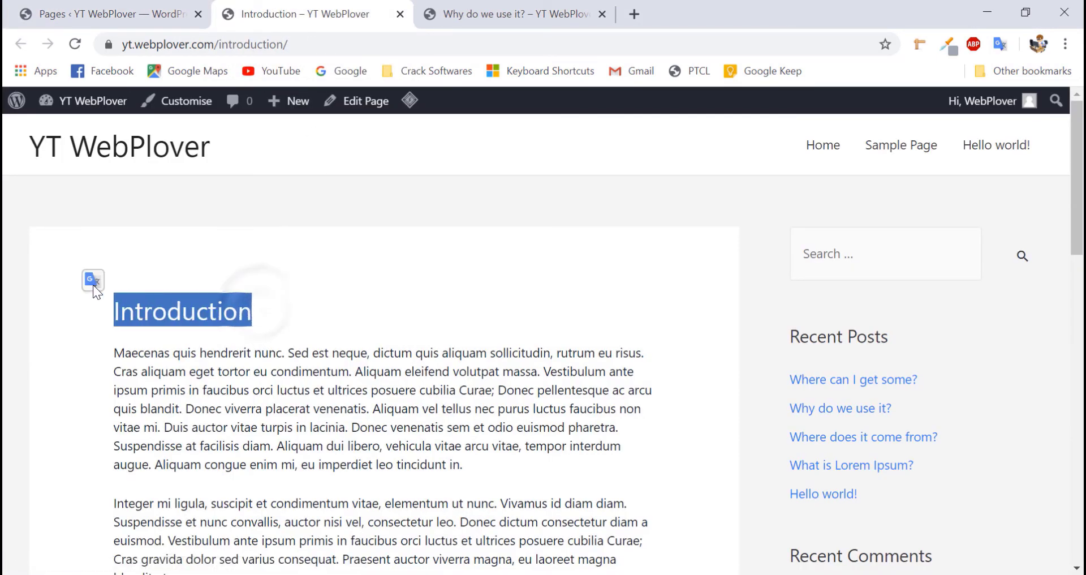
pyautogui.click(107, 316)
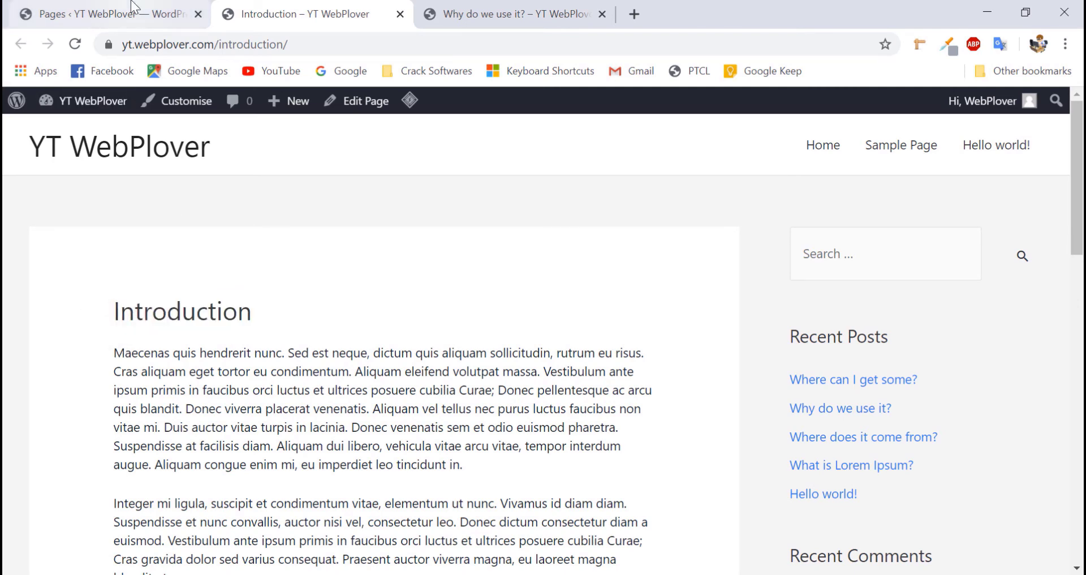
pyautogui.click(113, 14)
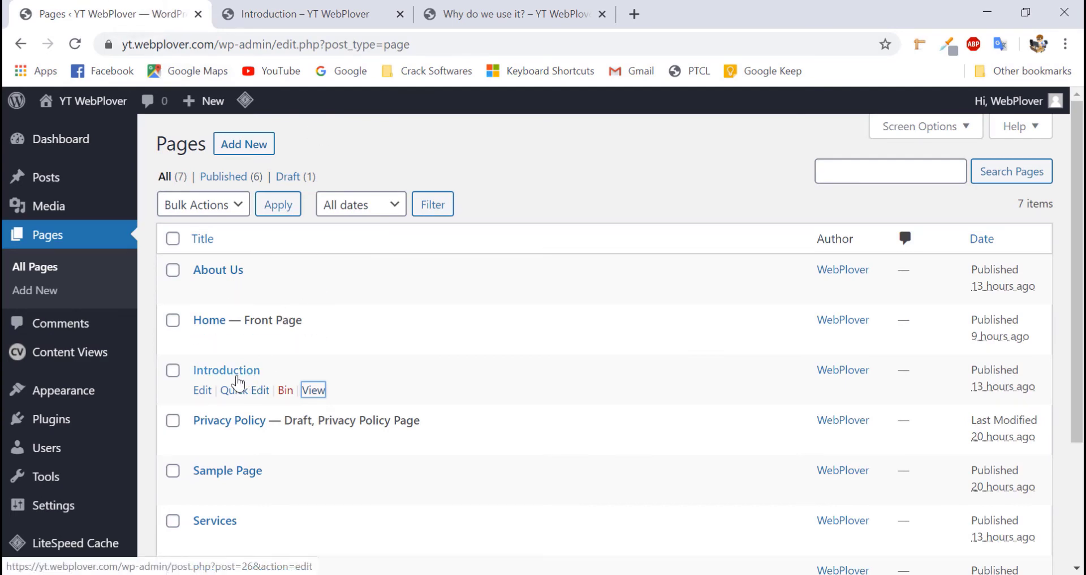
# Read the Introduction page's ID 26 from its editor URL, then open Appearance > Theme Editor.
pyautogui.click(235, 371)
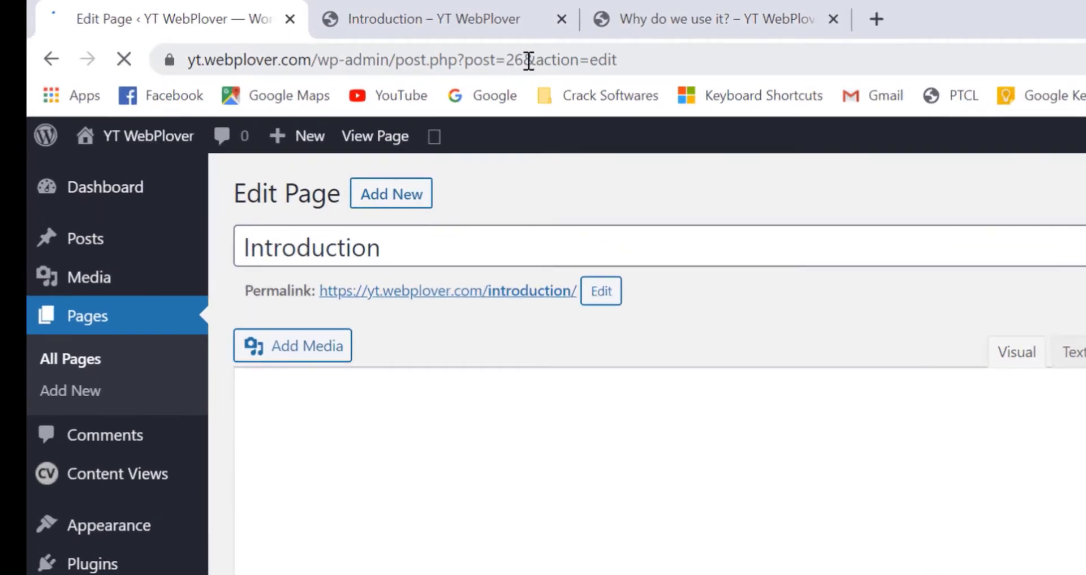
pyautogui.click(380, 44)
pyautogui.click(386, 44)
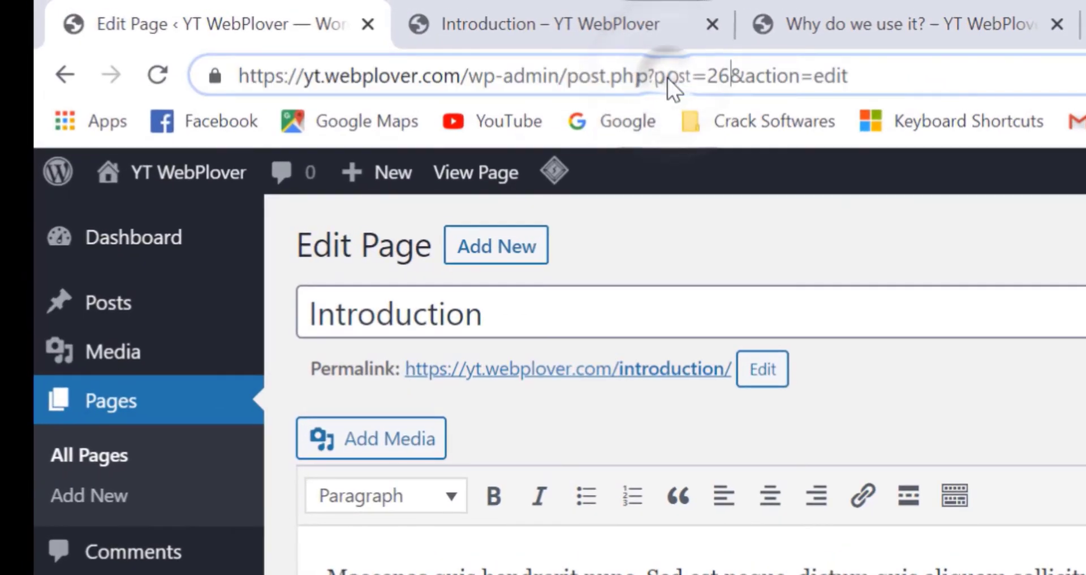
pyautogui.doubleClick(717, 75)
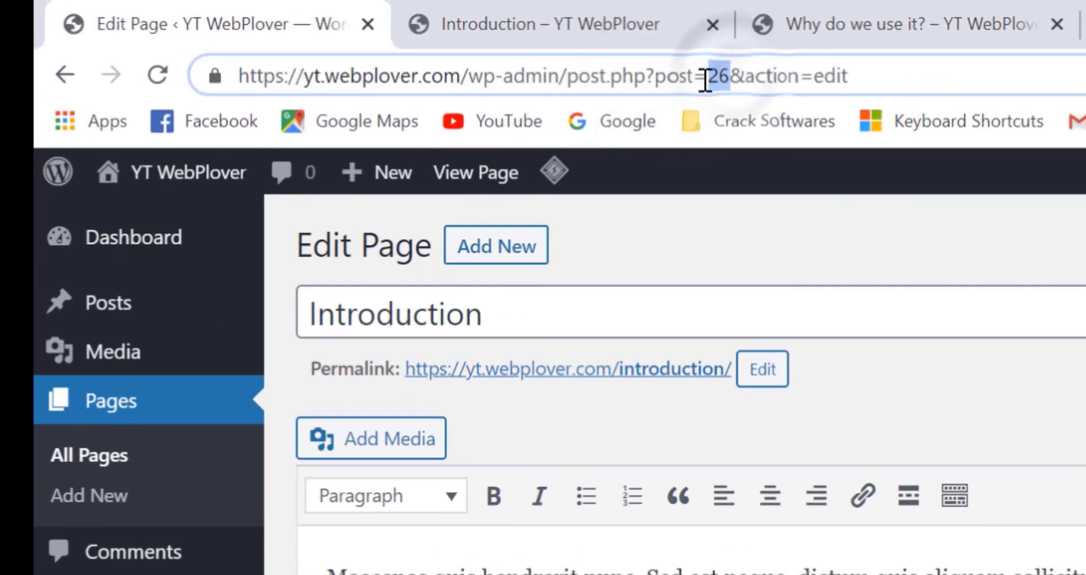
pyautogui.click(956, 75)
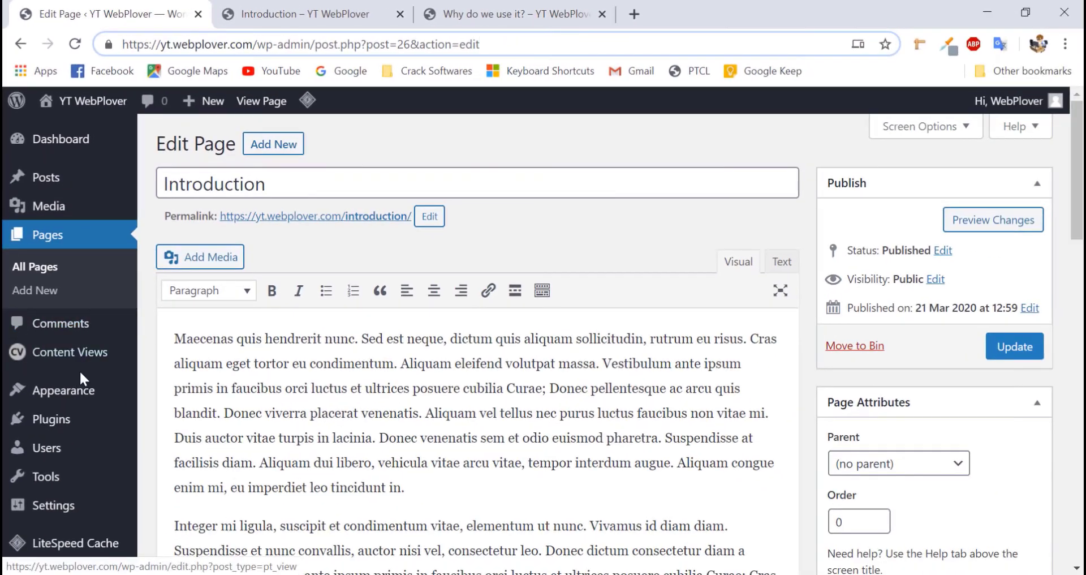
pyautogui.moveTo(73, 390)
pyautogui.click(182, 510)
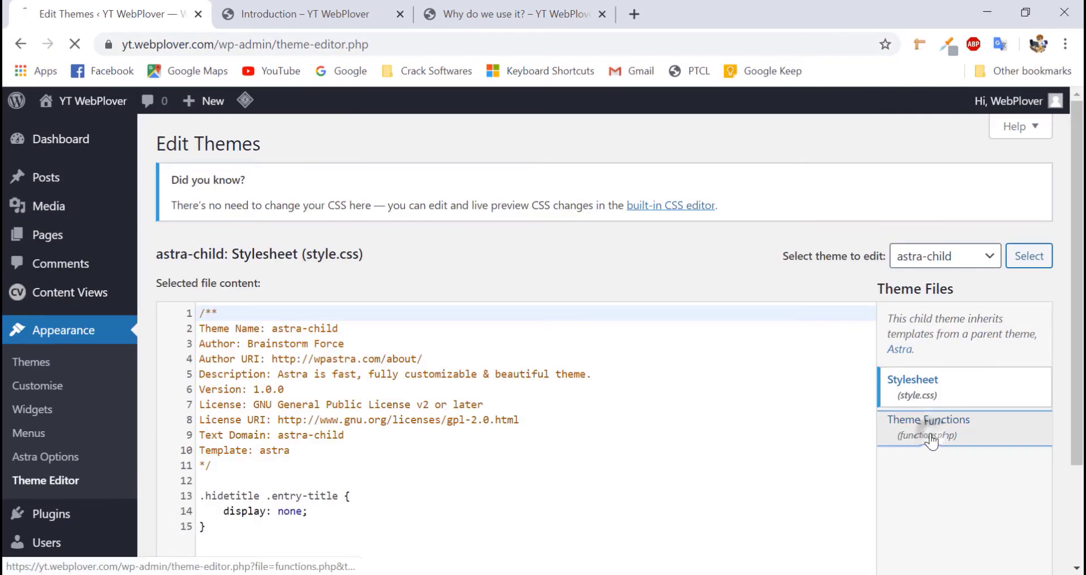
# In functions.php, change is_single(10) to is_page(26) on line 10 and update the file.
pyautogui.click(929, 437)
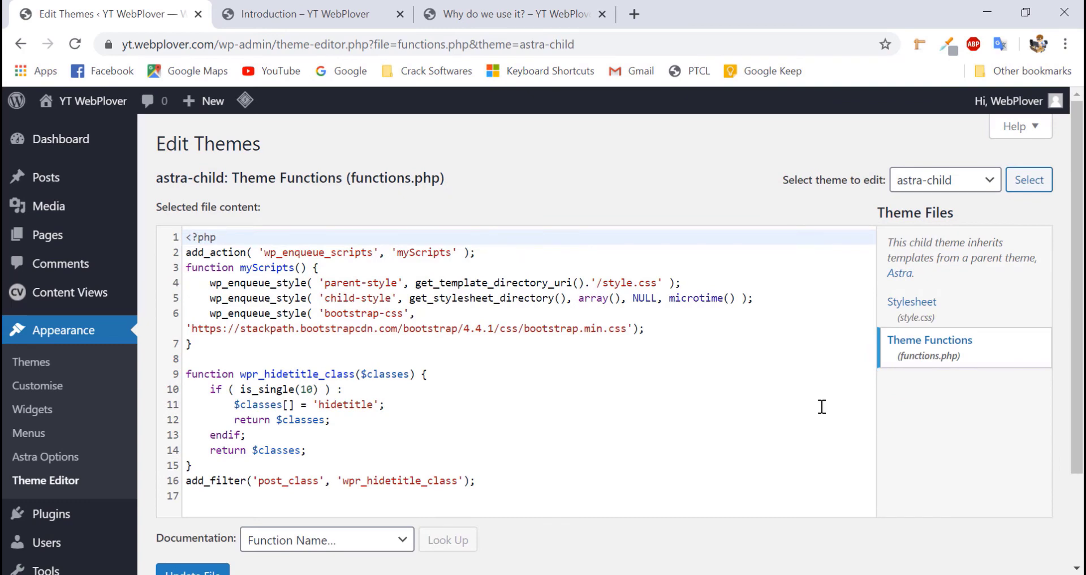
pyautogui.scroll(-1, 656, 402)
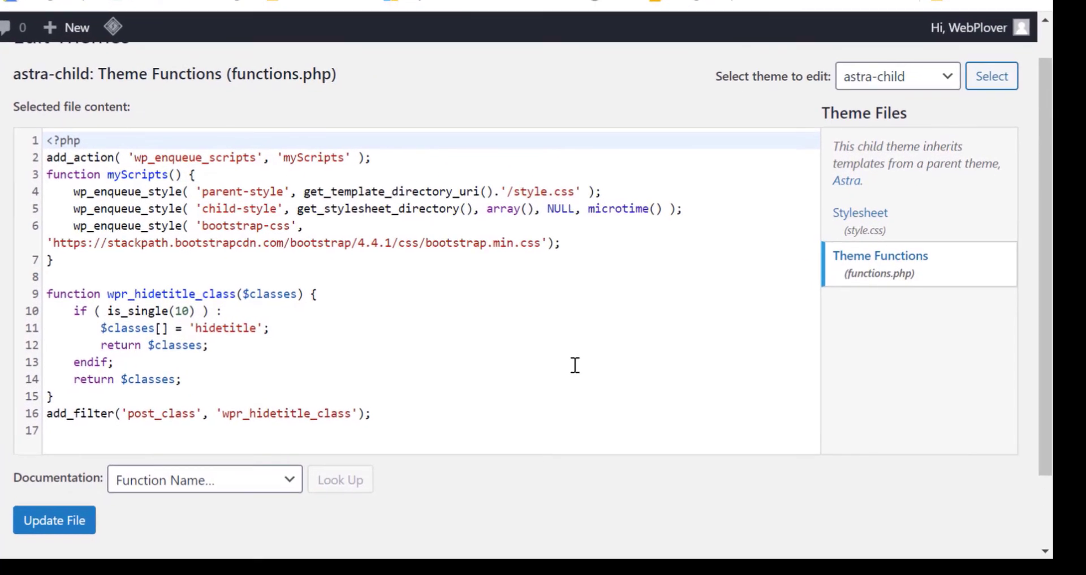
pyautogui.click(168, 311)
pyautogui.press('BackSpace')
pyautogui.press('BackSpace')
pyautogui.press('BackSpace')
pyautogui.press('BackSpace')
pyautogui.press('BackSpace')
pyautogui.press('BackSpace')
pyautogui.write('pag')
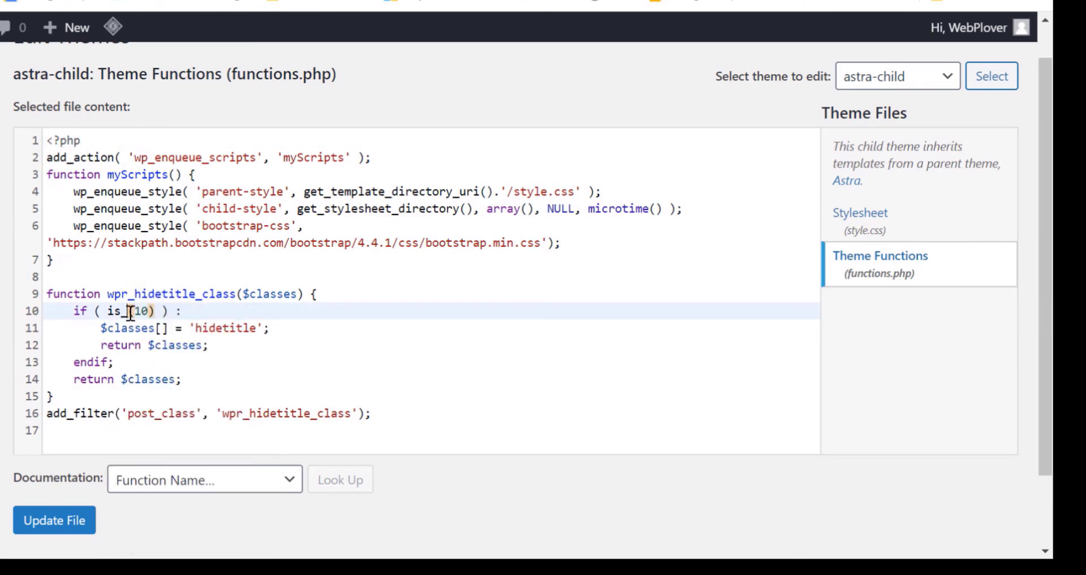
pyautogui.write('e')
pyautogui.doubleClick(165, 311)
pyautogui.press('BackSpace')
pyautogui.write('26')
pyautogui.click(82, 518)
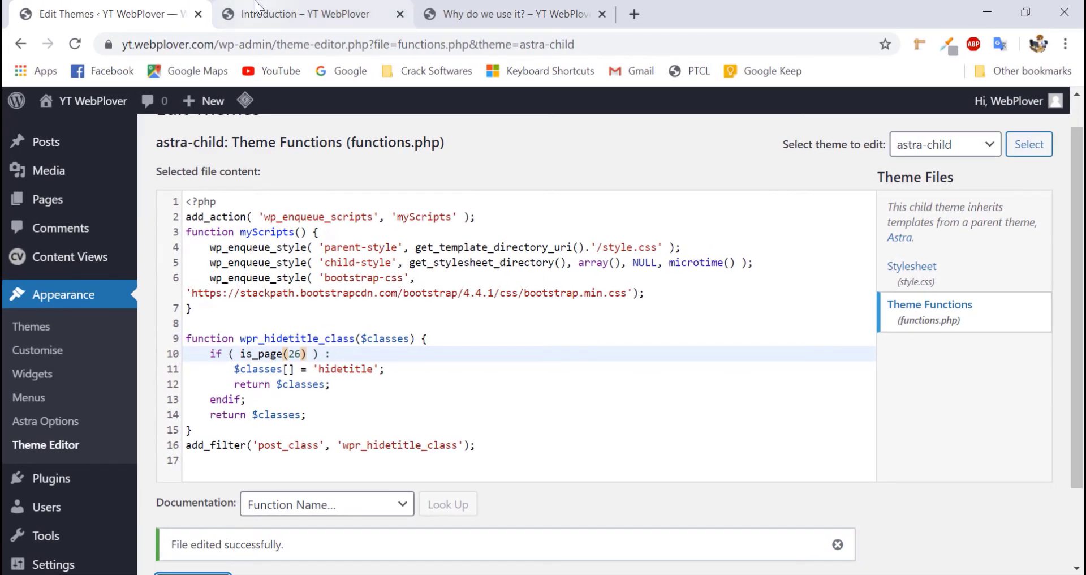
# Reload the live Introduction page to confirm its title is hidden, then return to functions.php.
pyautogui.click(224, 2)
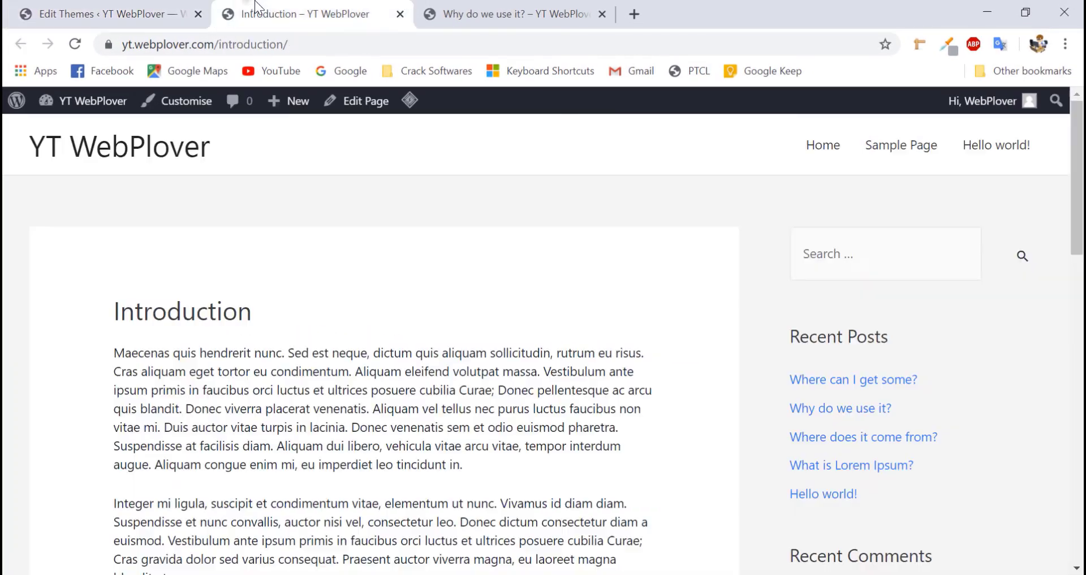
pyautogui.click(73, 45)
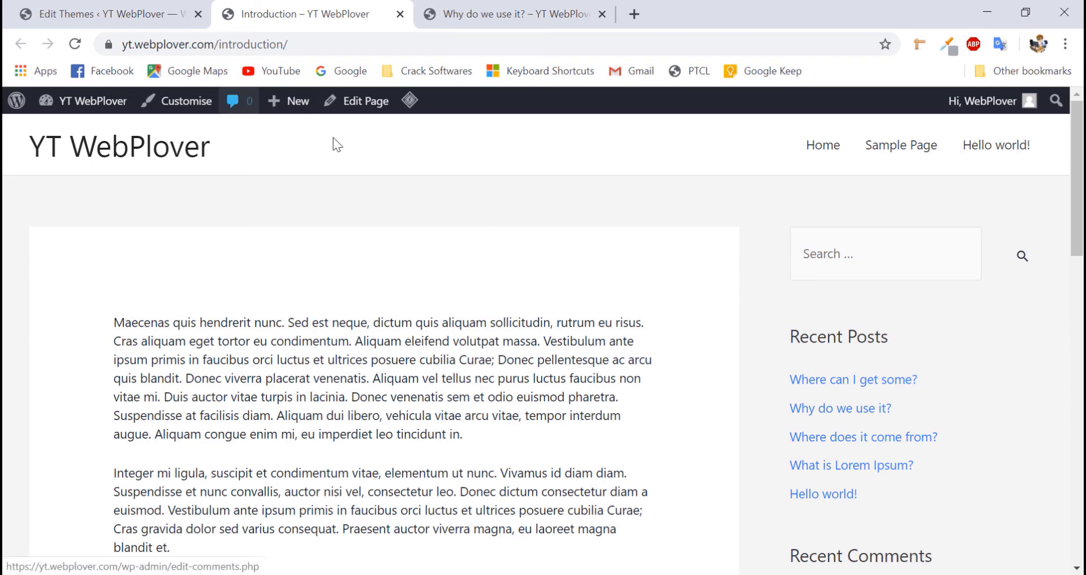
pyautogui.click(135, 6)
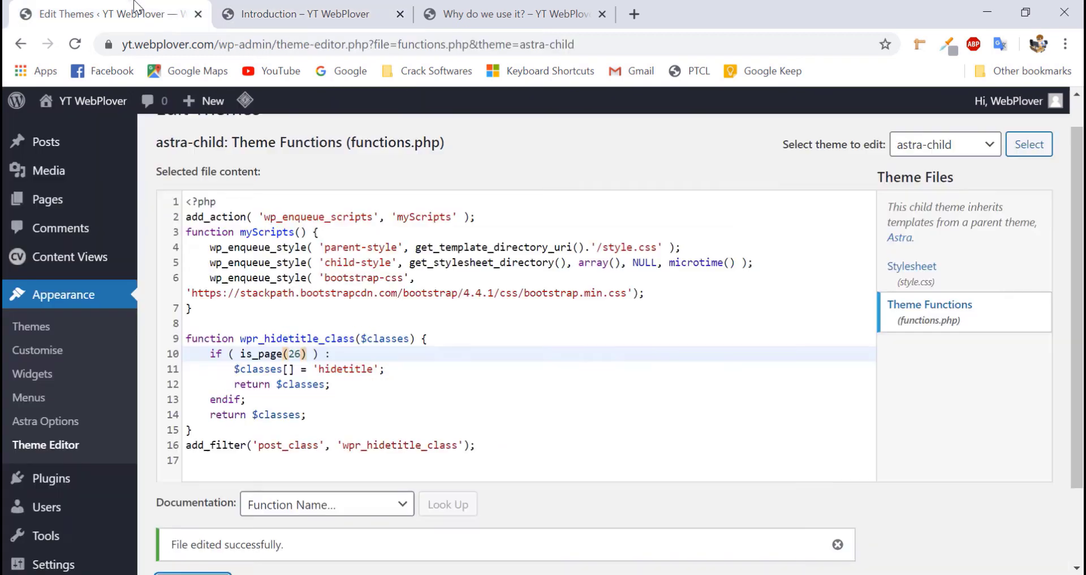
# Change line 10's condition to is_page() || is_single(), save functions.php, and view the home page.
pyautogui.click(302, 355)
pyautogui.press('BackSpace')
pyautogui.press('BackSpace')
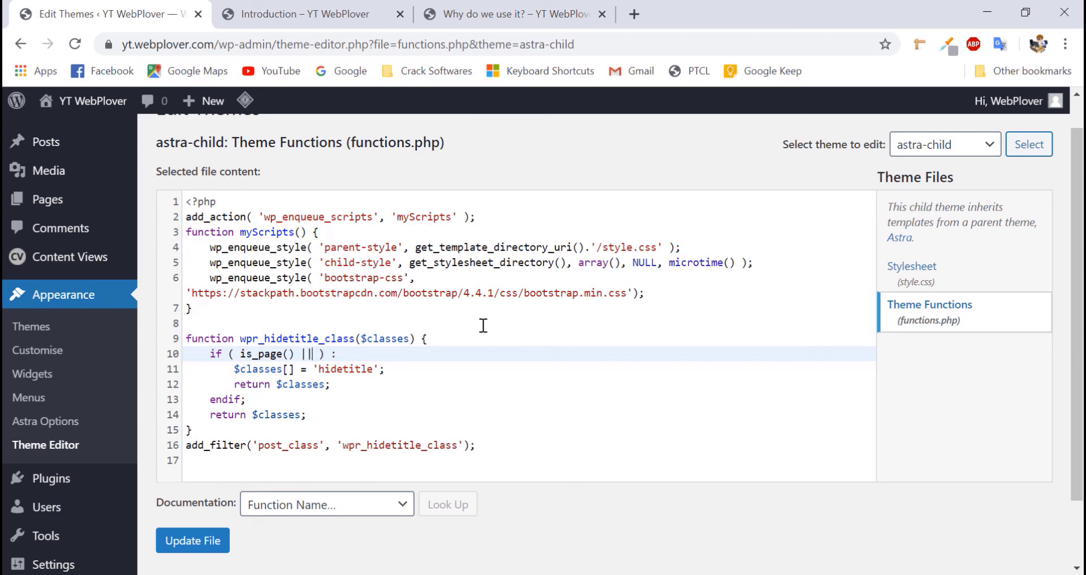
pyautogui.write('is ')
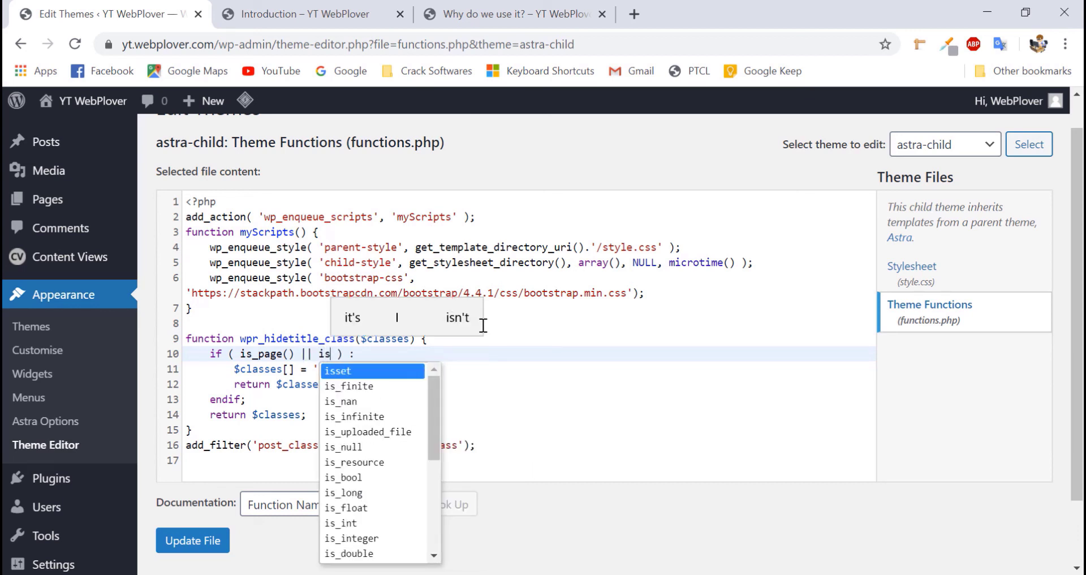
pyautogui.write('_sing')
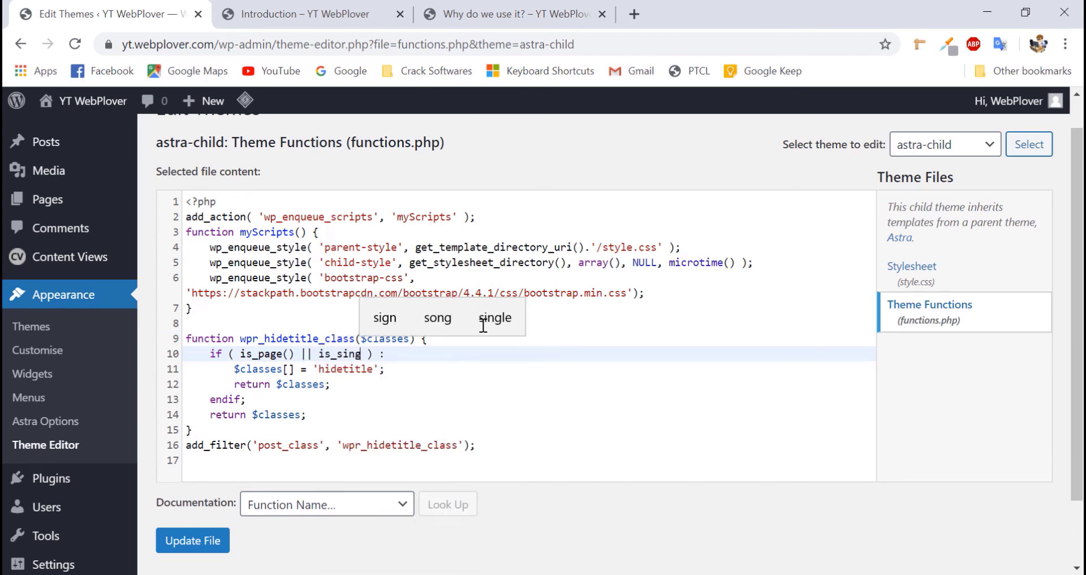
pyautogui.click(483, 325)
pyautogui.write('()')
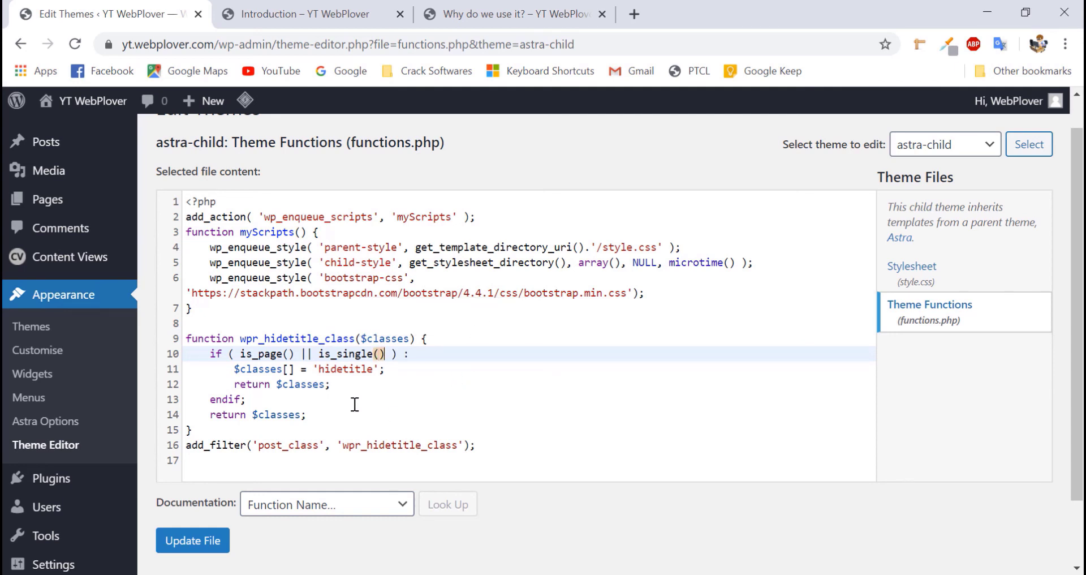
pyautogui.click(208, 544)
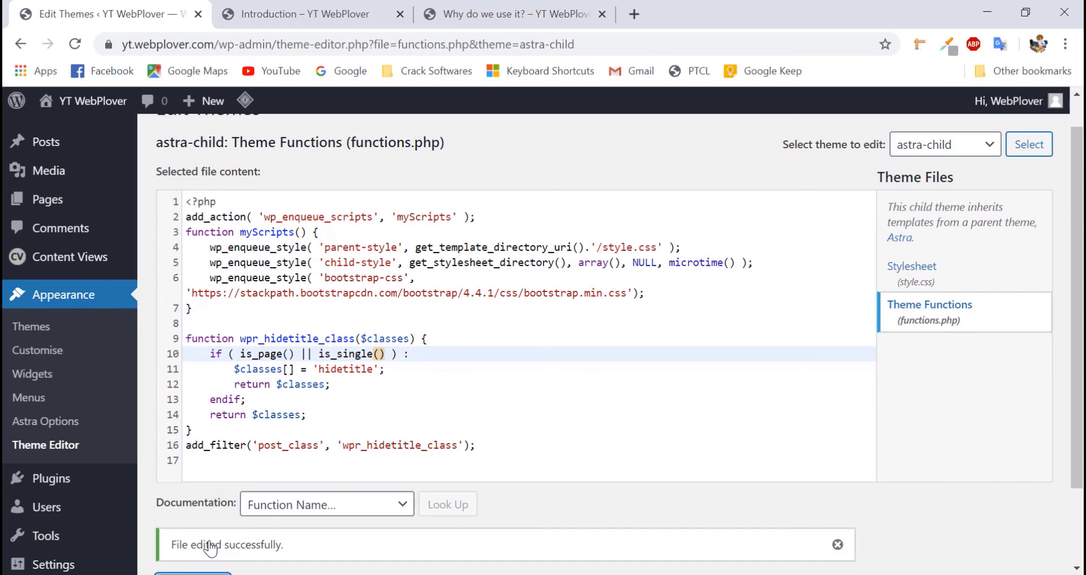
pyautogui.click(316, 15)
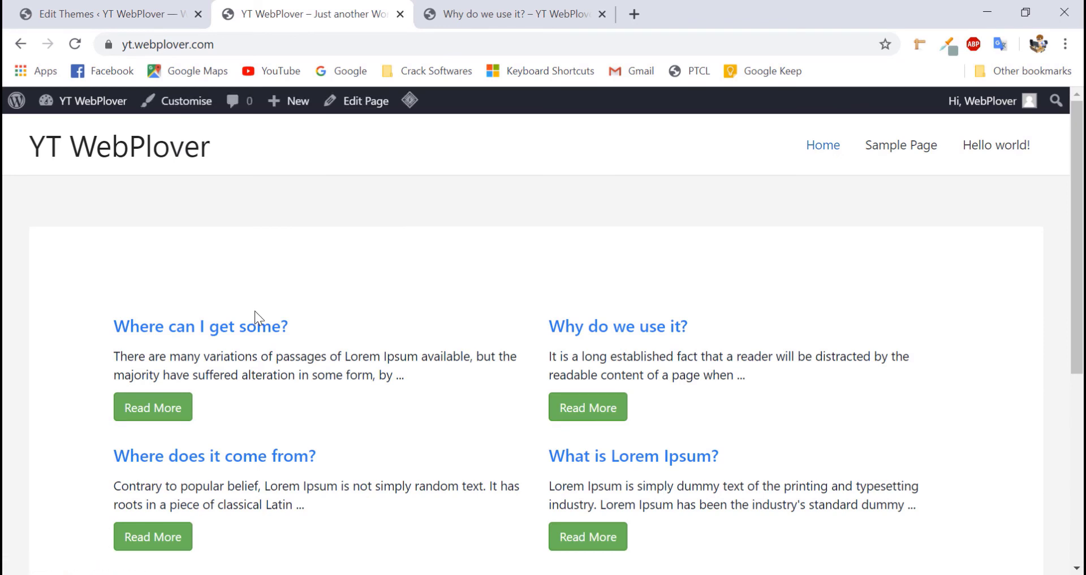
# Open 'Where can I get some?', 'What is Lorem Ipsum?' and Sample Page to verify titles are hidden.
pyautogui.click(240, 337)
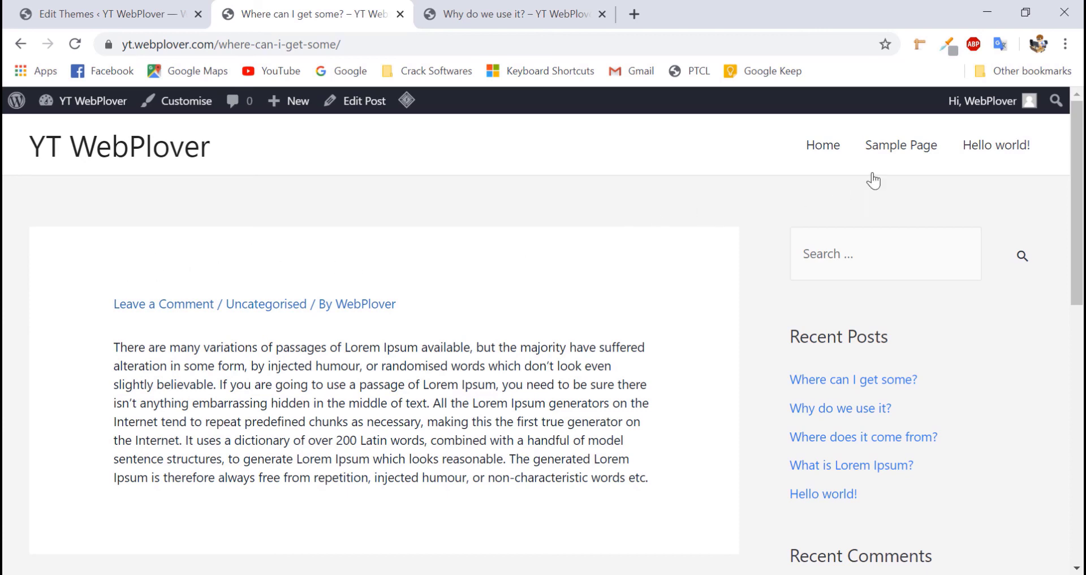
pyautogui.click(166, 150)
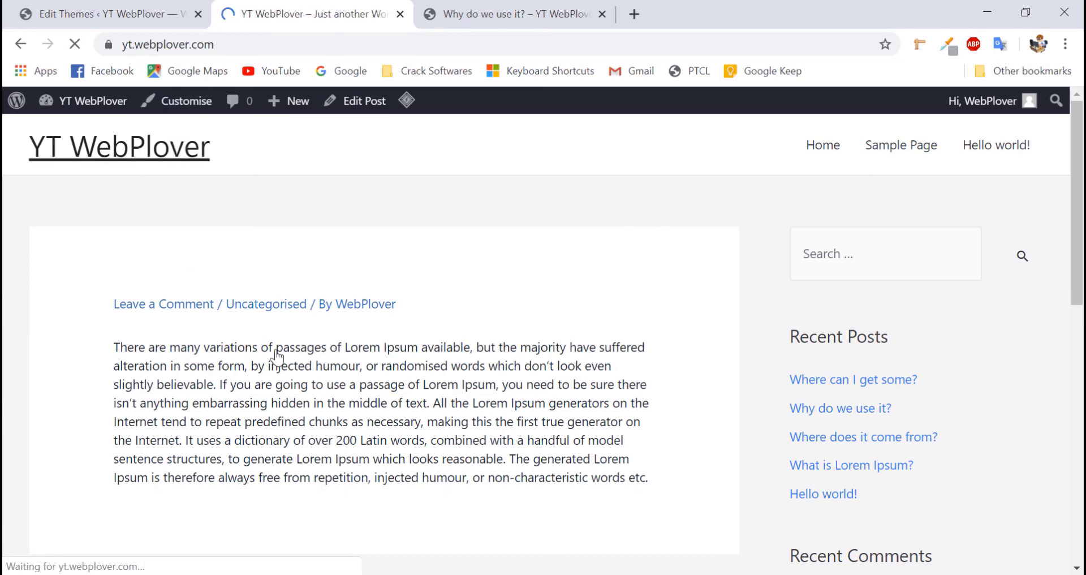
pyautogui.scroll(-1, 279, 357)
pyautogui.click(681, 393)
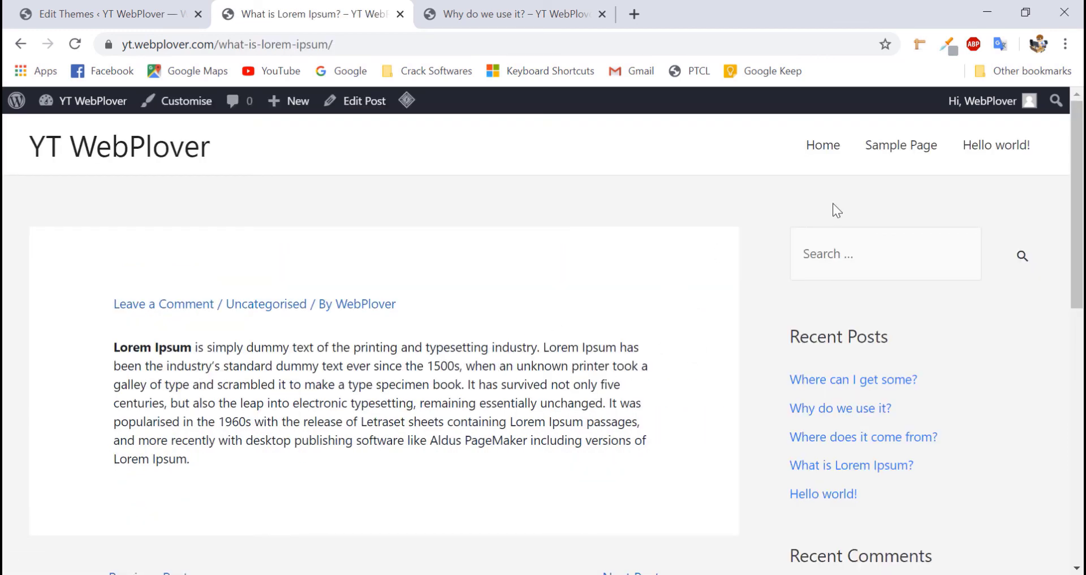
pyautogui.click(899, 147)
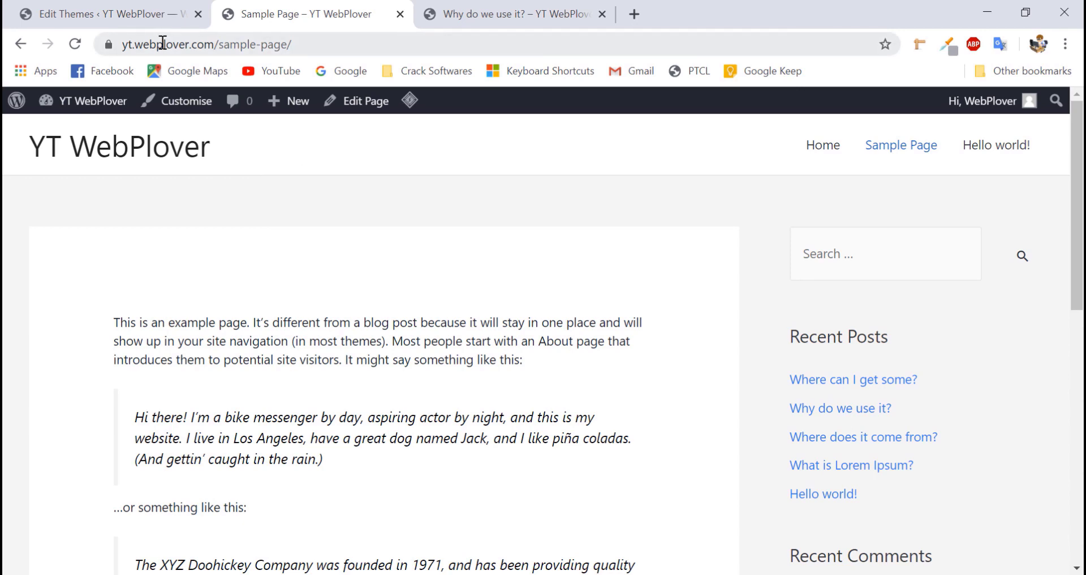
pyautogui.click(144, 17)
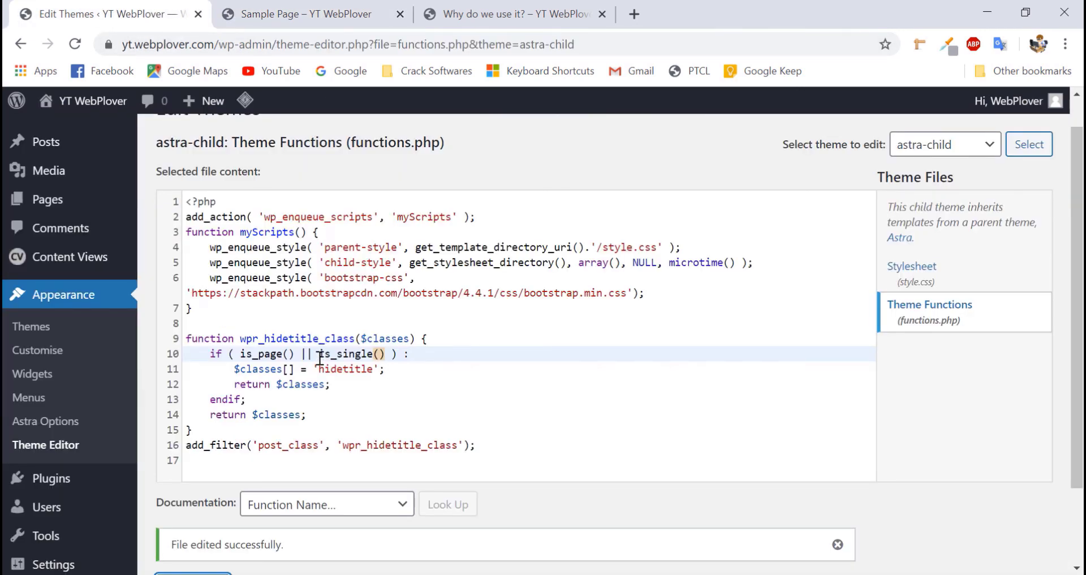
# Remove 'is_page() ||' from line 10, leaving is_single() alone, and save functions.php.
pyautogui.moveTo(317, 357); pyautogui.dragTo(242, 360)
pyautogui.press('BackSpace')
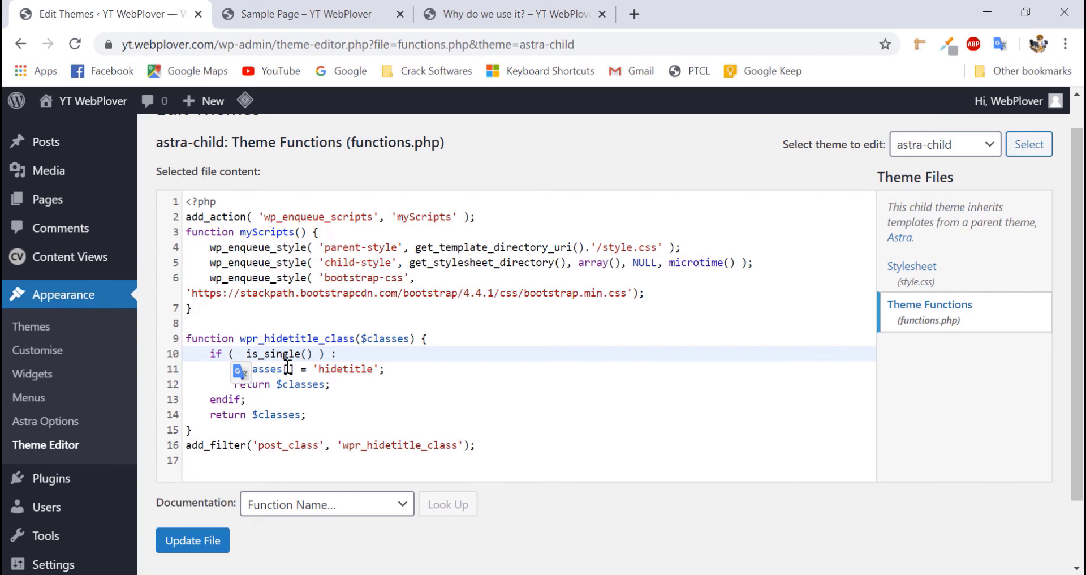
pyautogui.press('BackSpace')
pyautogui.click(212, 542)
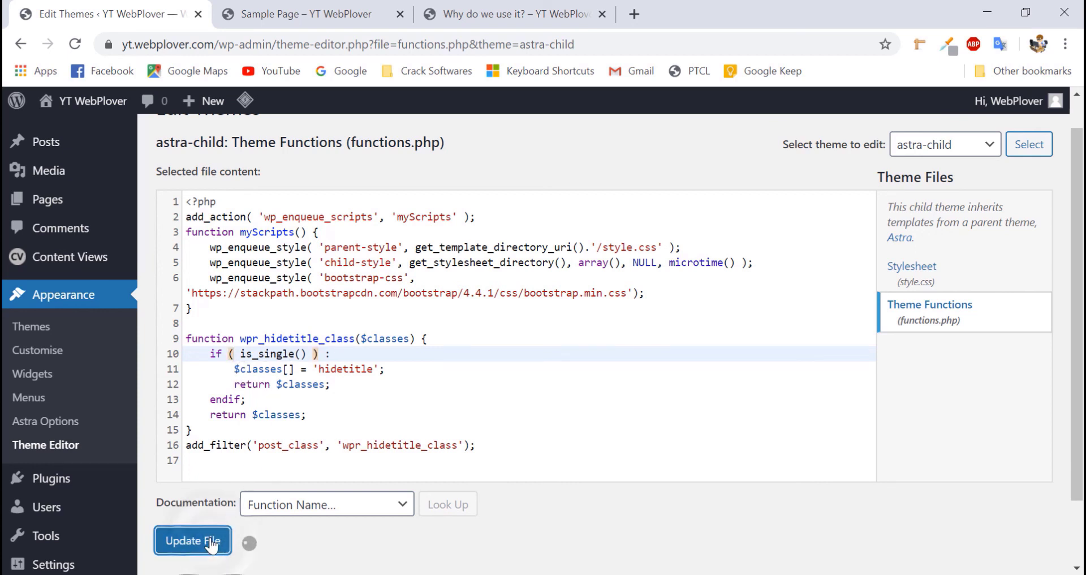
# Change is_single() to is_page() so only pages hide titles, and update the file.
pyautogui.click(298, 355)
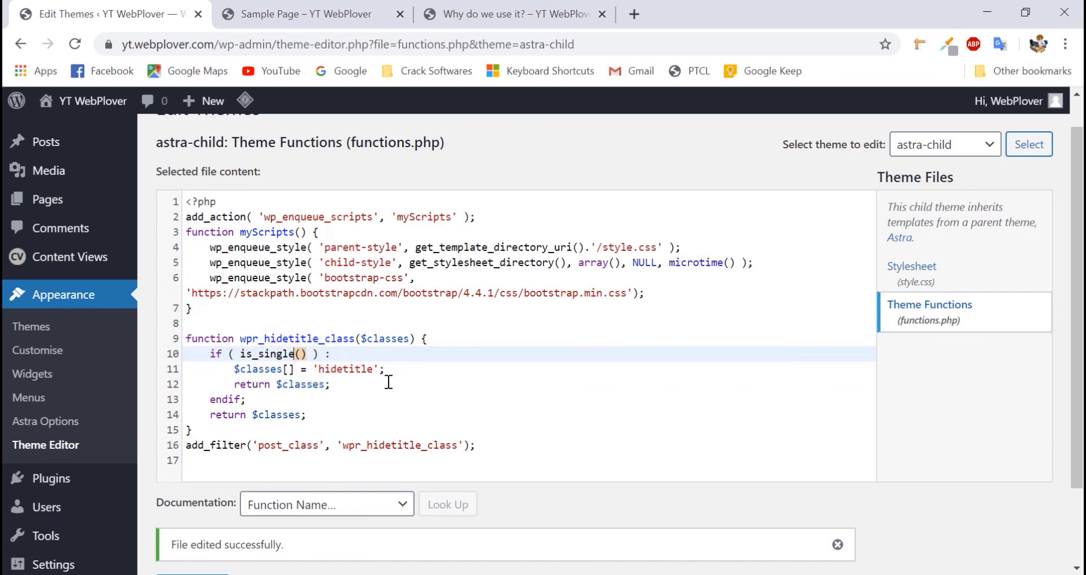
pyautogui.press('BackSpace')
pyautogui.press('BackSpace')
pyautogui.press('BackSpace')
pyautogui.press('BackSpace')
pyautogui.press('BackSpace')
pyautogui.press('BackSpace')
pyautogui.write('pa')
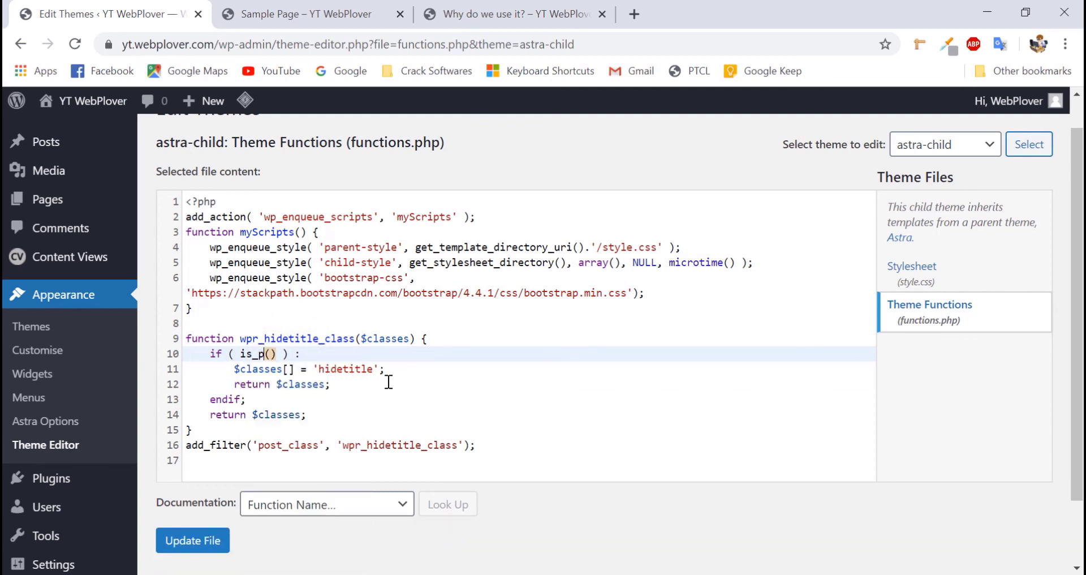
pyautogui.write('ge')
pyautogui.click(219, 541)
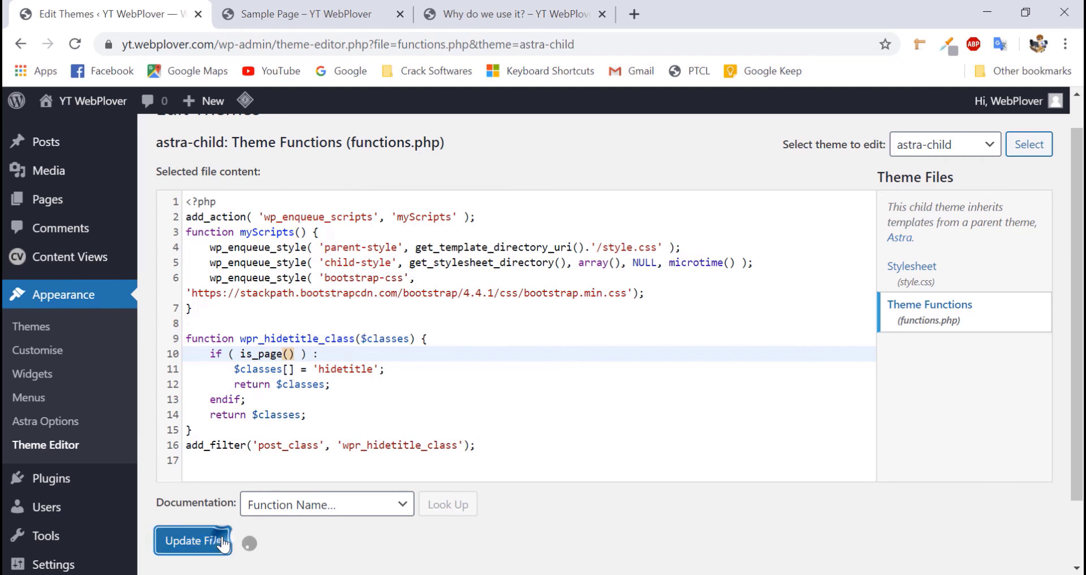